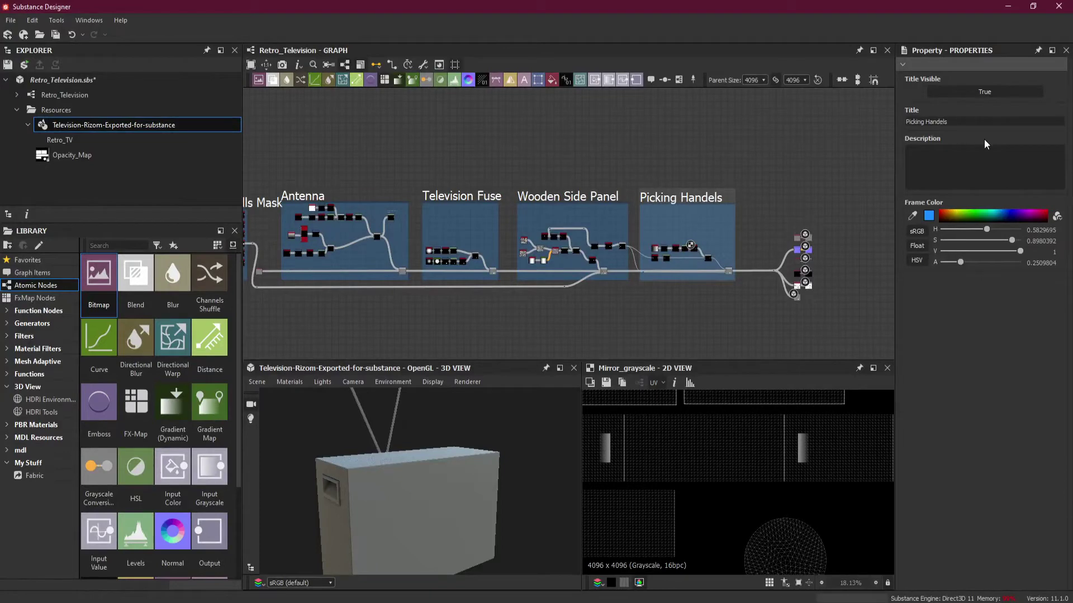
Correct the spelling of the handles frame's title to Picking Handles.
{"action": "key", "text": "BackSpace"}
{"action": "key", "text": "BackSpace"}
{"action": "key", "text": "Return"}
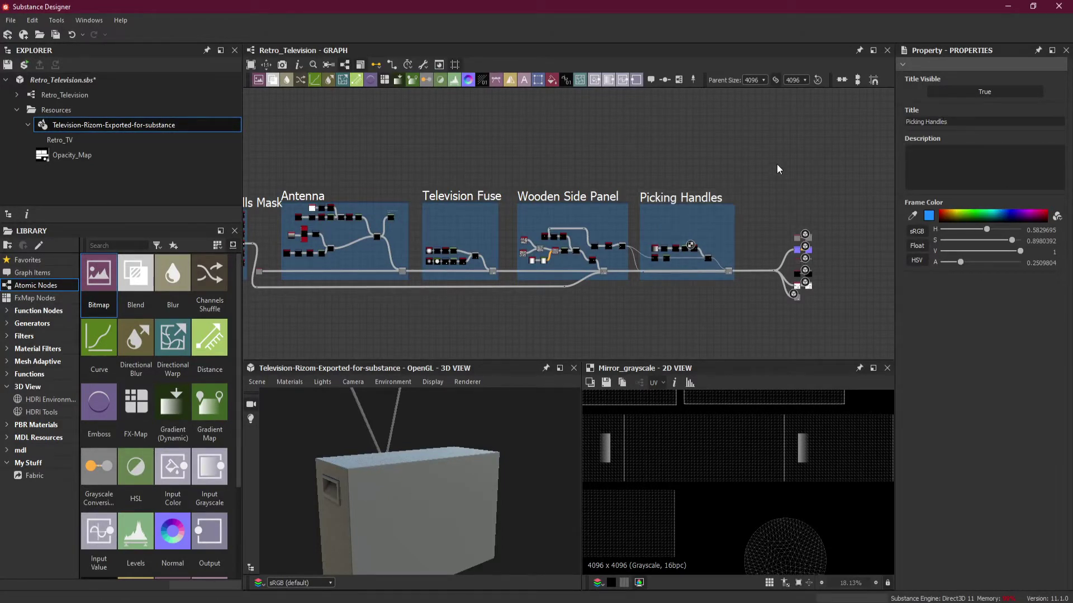
{"action": "left_click_drag", "start_coordinate": [449, 461], "coordinate": [407, 475]}
{"action": "scroll", "coordinate": [458, 488], "scroll_direction": "up", "scroll_amount": 5}
{"action": "scroll", "coordinate": [441, 479], "scroll_direction": "down", "scroll_amount": 5}
{"action": "scroll", "coordinate": [384, 435], "scroll_direction": "up", "scroll_amount": 3}
{"action": "left_click_drag", "start_coordinate": [384, 434], "coordinate": [415, 451]}
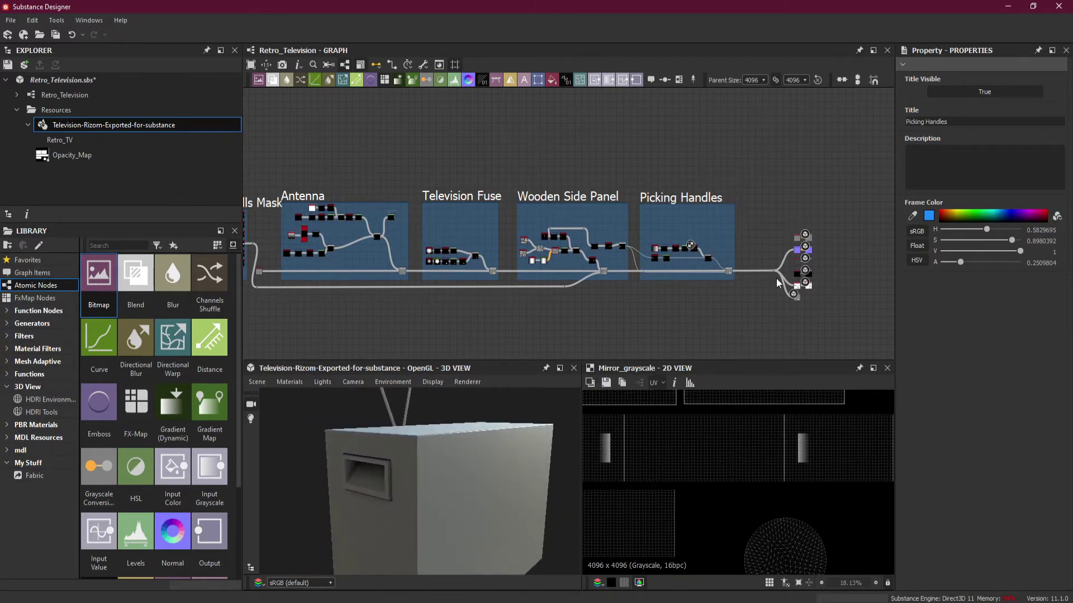
Widen the Picking Handles frame toward the output nodes to make room for additional nodes.
{"action": "scroll", "coordinate": [758, 267], "scroll_direction": "up", "scroll_amount": 5}
{"action": "middle_click_drag", "start_coordinate": [774, 323], "coordinate": [662, 295]}
{"action": "left_click_drag", "start_coordinate": [746, 233], "coordinate": [873, 234]}
{"action": "middle_click_drag", "start_coordinate": [692, 199], "coordinate": [707, 265]}
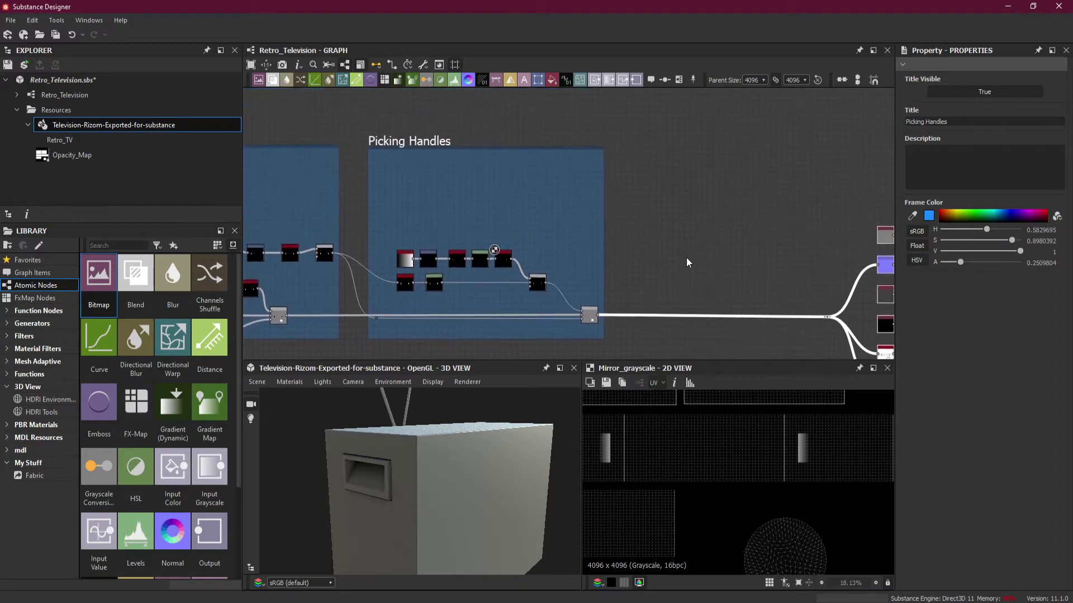
{"action": "scroll", "coordinate": [620, 268], "scroll_direction": "up", "scroll_amount": 2}
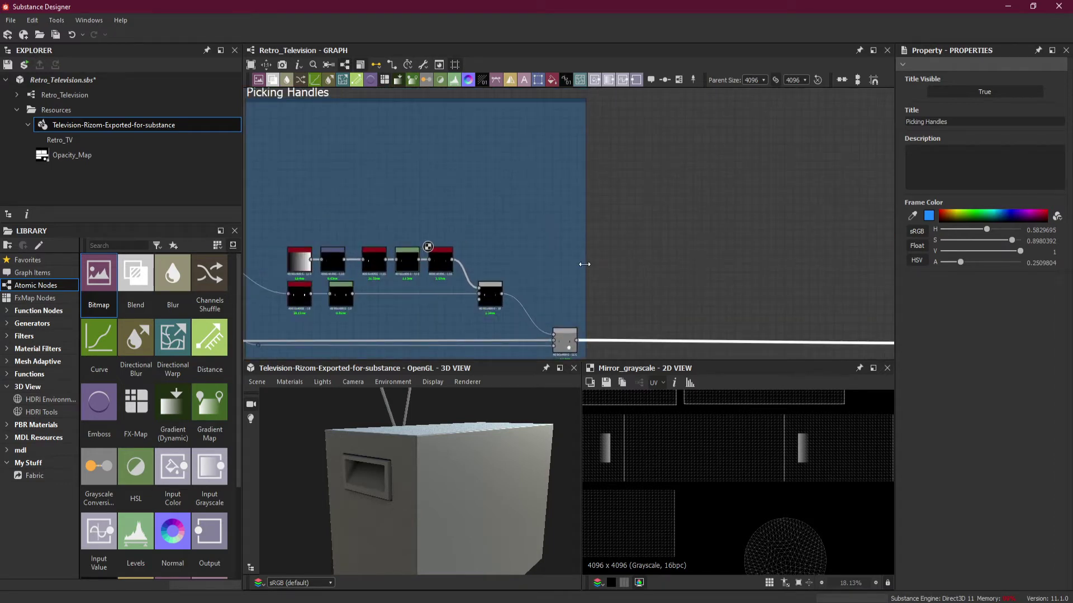
{"action": "left_click_drag", "start_coordinate": [586, 264], "coordinate": [725, 262]}
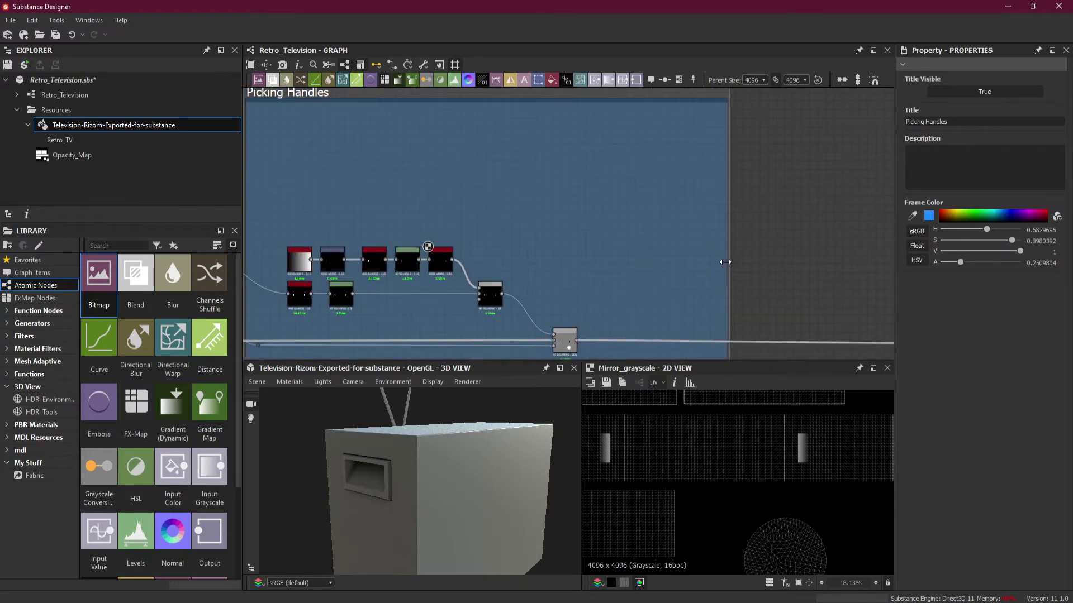
{"action": "scroll", "coordinate": [642, 290], "scroll_direction": "up", "scroll_amount": 3}
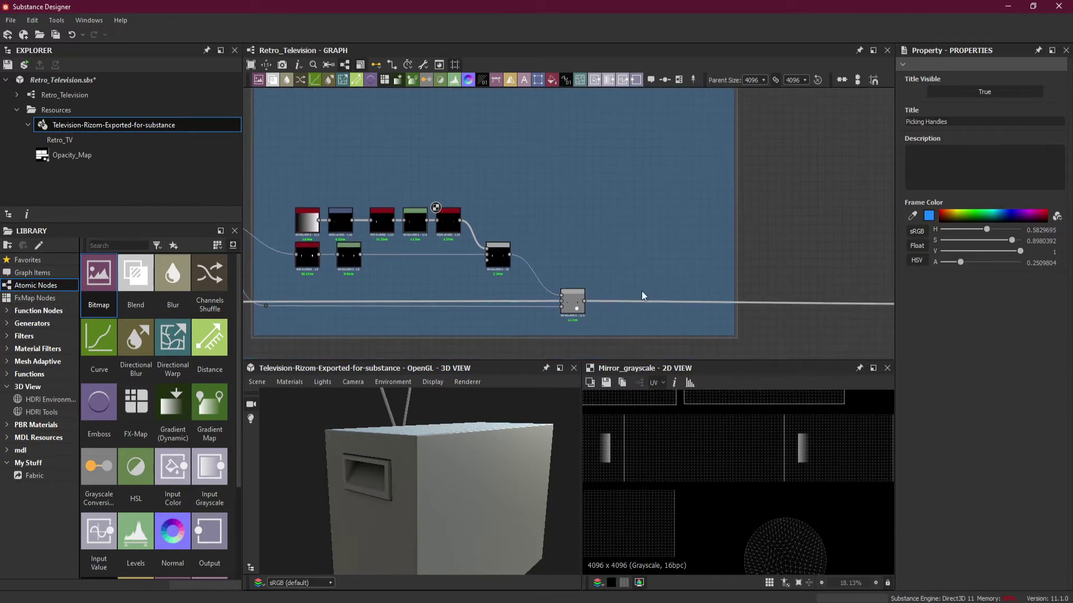
Insert a Blend node on the main link after the frame's last Blend and set its blending mode to Add (Linear Dodge).
{"action": "left_click_drag", "start_coordinate": [664, 277], "coordinate": [689, 313]}
{"action": "key", "text": "space"}
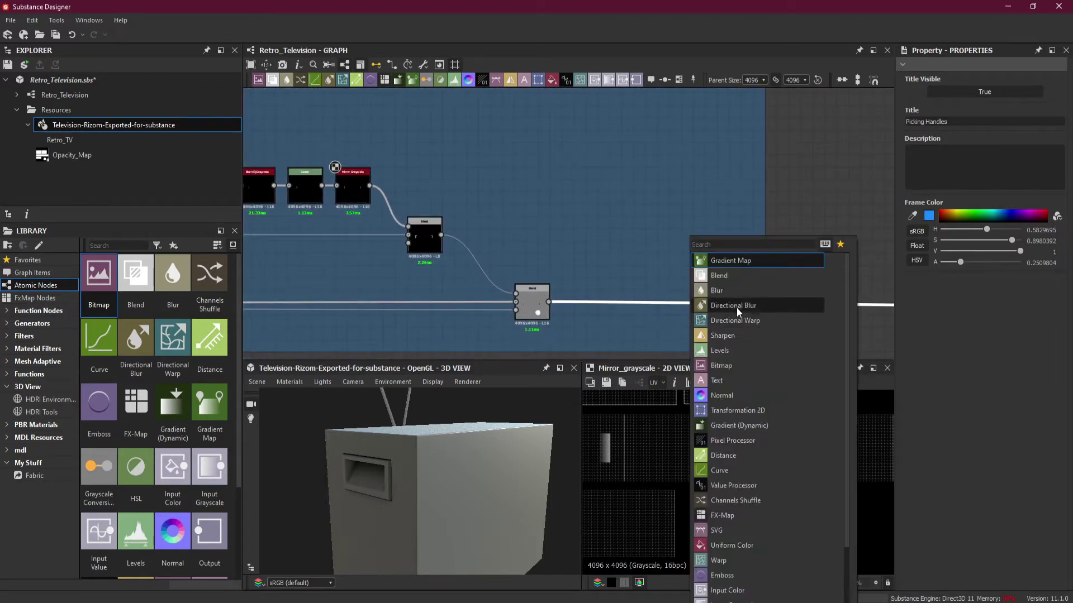
{"action": "left_click", "coordinate": [725, 275]}
{"action": "left_click_drag", "start_coordinate": [768, 311], "coordinate": [728, 315]}
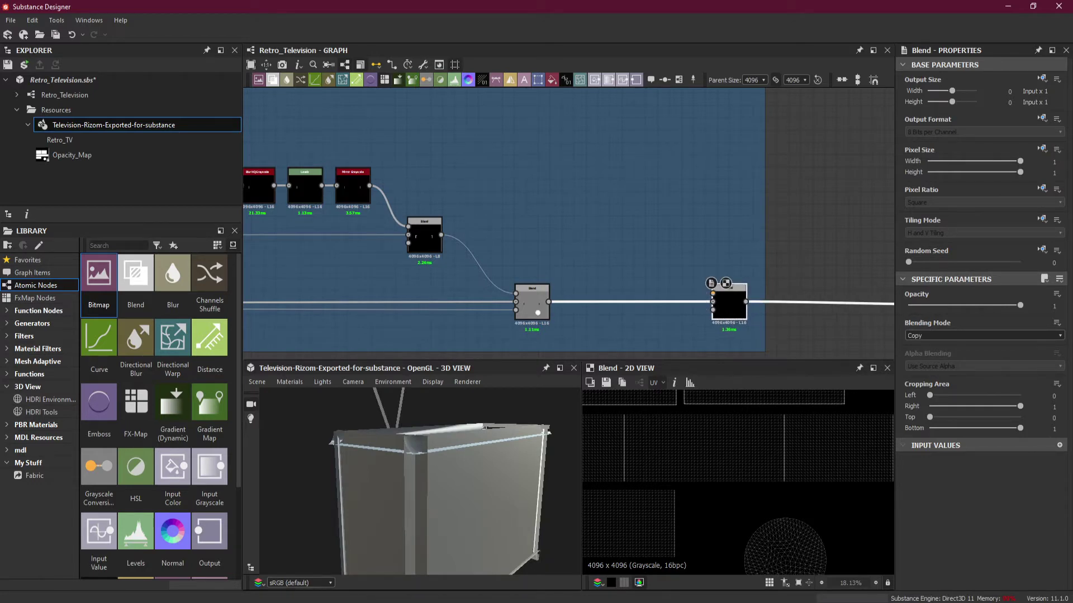
{"action": "left_click", "coordinate": [947, 335]}
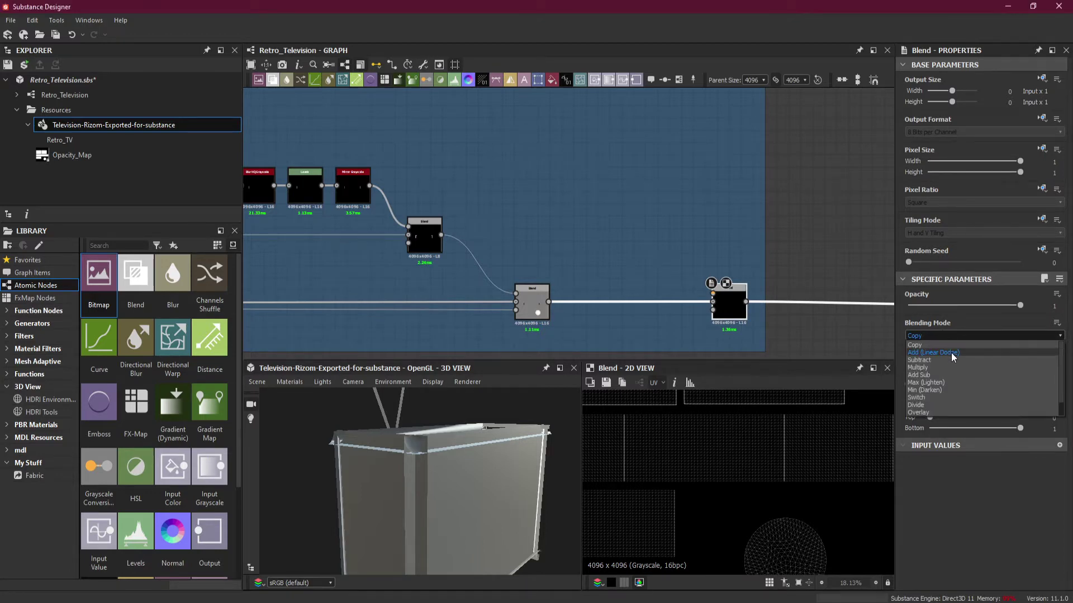
{"action": "left_click", "coordinate": [953, 353]}
{"action": "scroll", "coordinate": [702, 311], "scroll_direction": "up", "scroll_amount": 4}
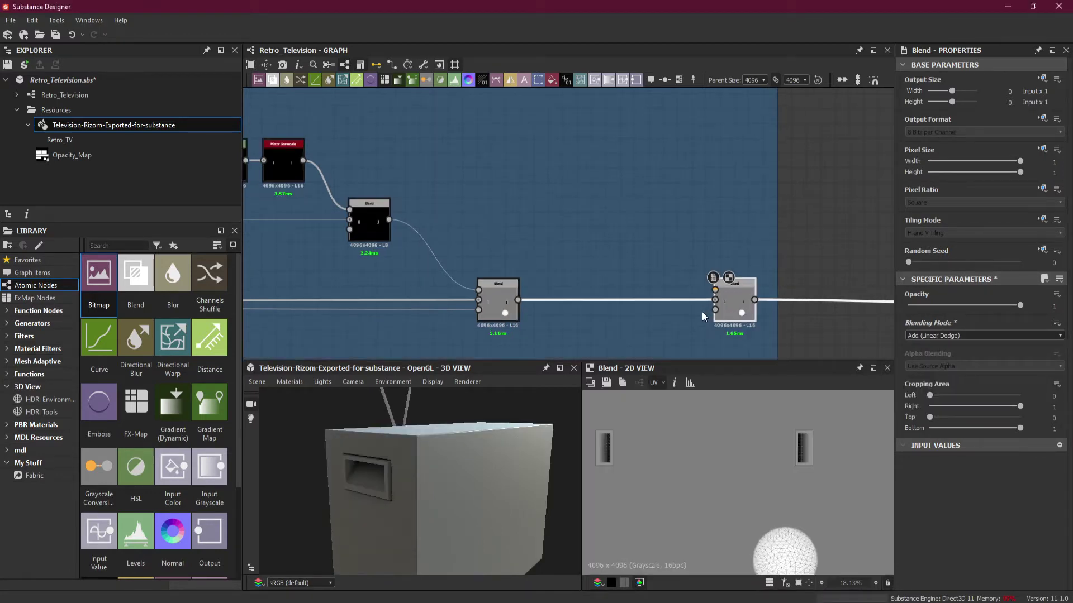
Branch a new Levels node off the output of the Blend that combines the handle shapes.
{"action": "middle_click_drag", "start_coordinate": [454, 271], "coordinate": [580, 272]}
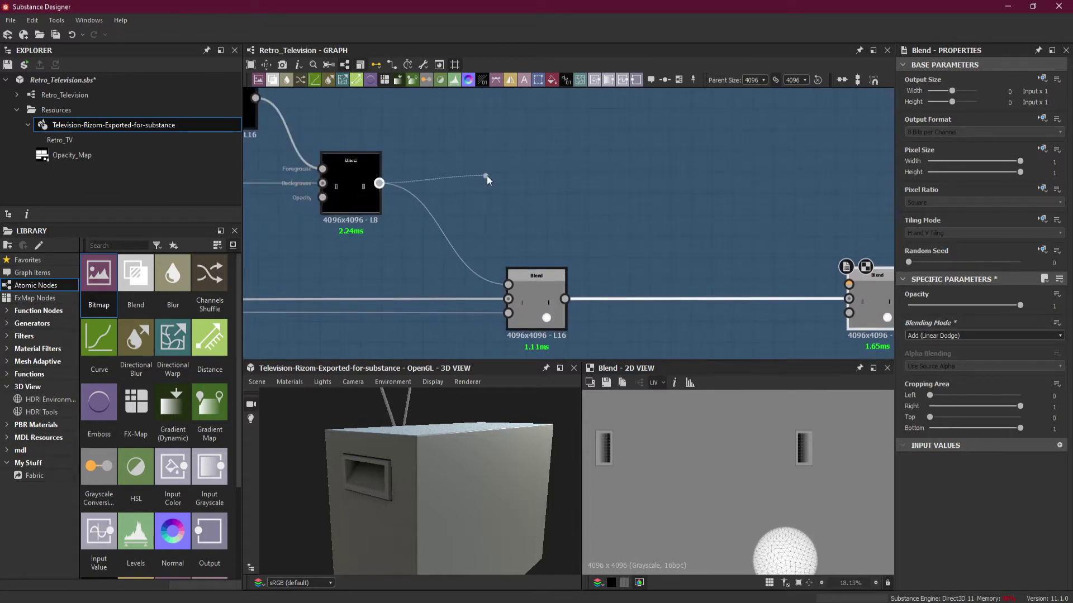
{"action": "left_click_drag", "start_coordinate": [501, 182], "coordinate": [504, 183]}
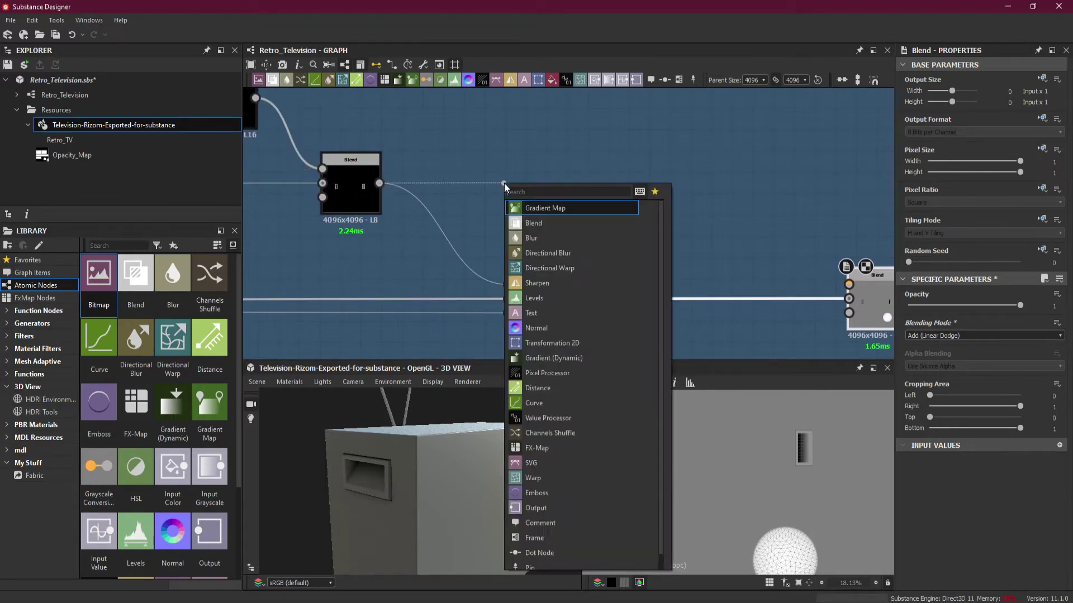
{"action": "left_click", "coordinate": [558, 298]}
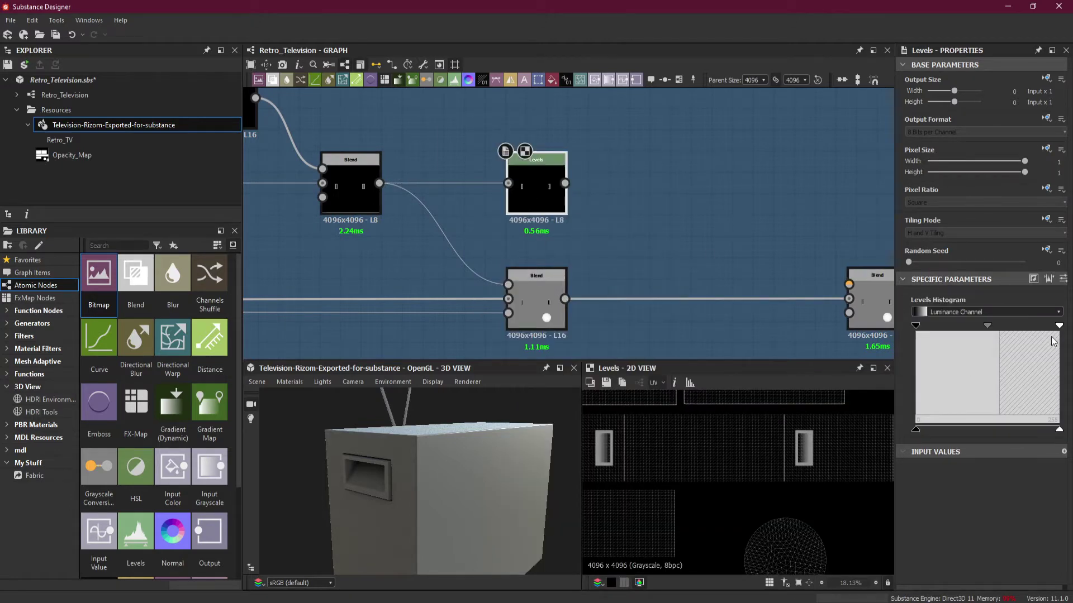
Lower the Levels node's white input point to the black point to make the handle mask solid white, checking its edges in the 2D view.
{"action": "left_click_drag", "start_coordinate": [1060, 328], "coordinate": [930, 333]}
{"action": "scroll", "coordinate": [614, 434], "scroll_direction": "up", "scroll_amount": 6}
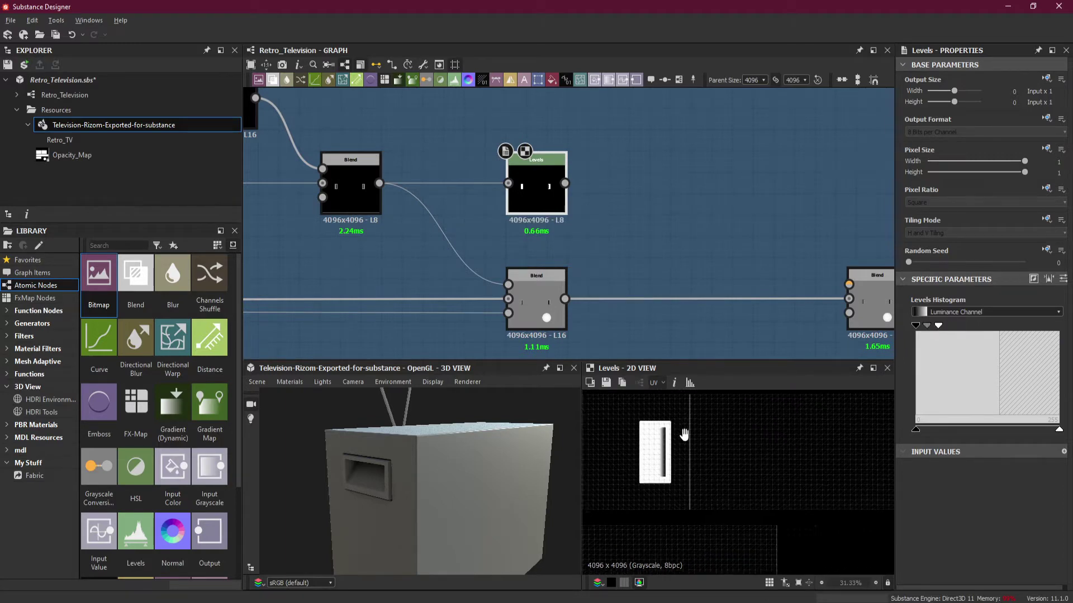
{"action": "left_click_drag", "start_coordinate": [939, 327], "coordinate": [916, 328]}
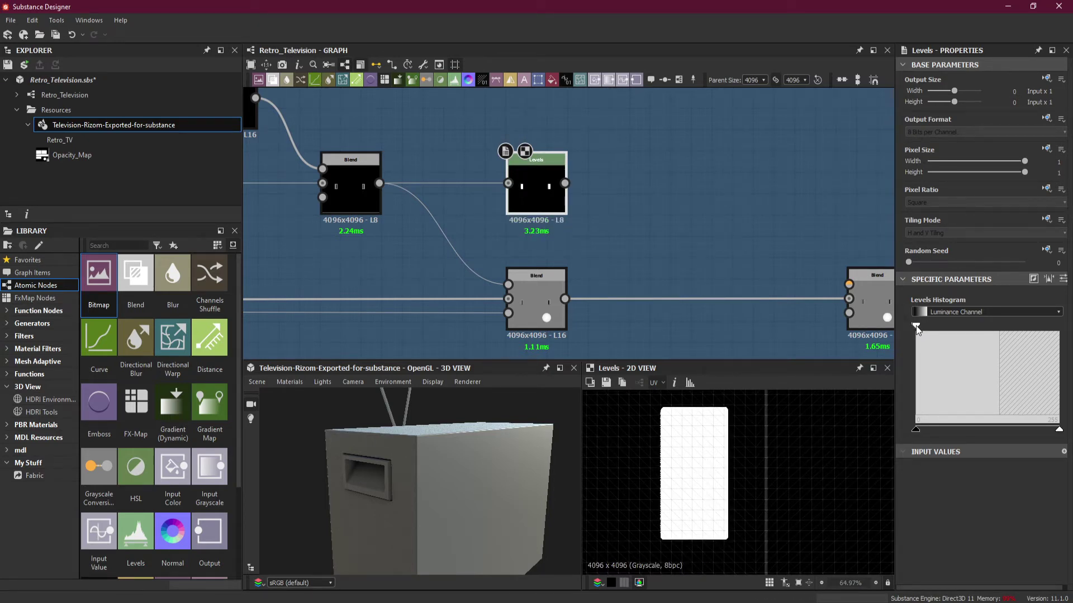
{"action": "scroll", "coordinate": [721, 420], "scroll_direction": "down", "scroll_amount": 6}
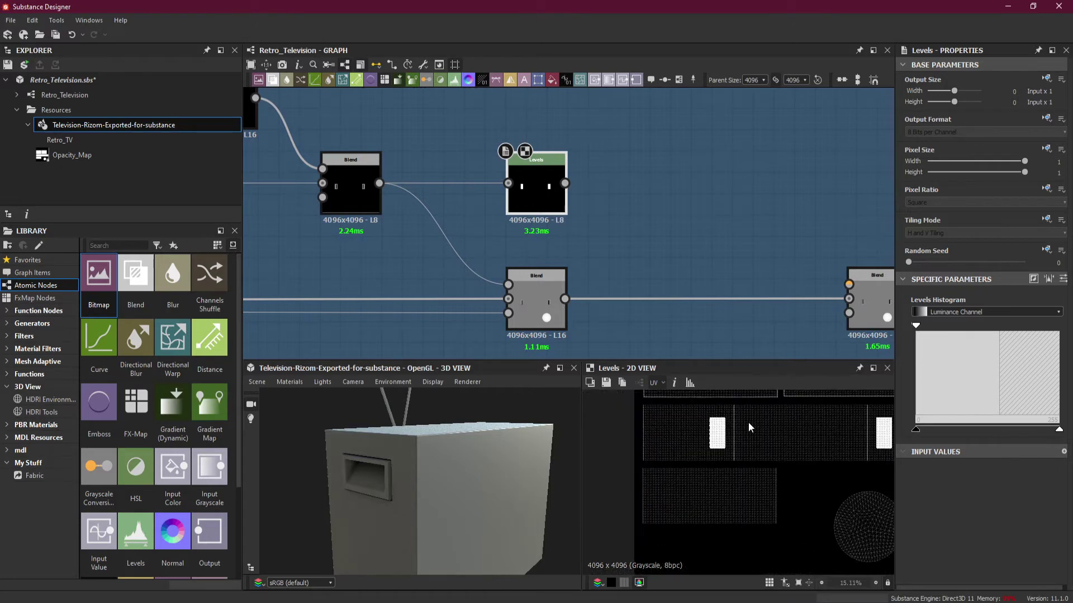
{"action": "scroll", "coordinate": [815, 436], "scroll_direction": "up", "scroll_amount": 8}
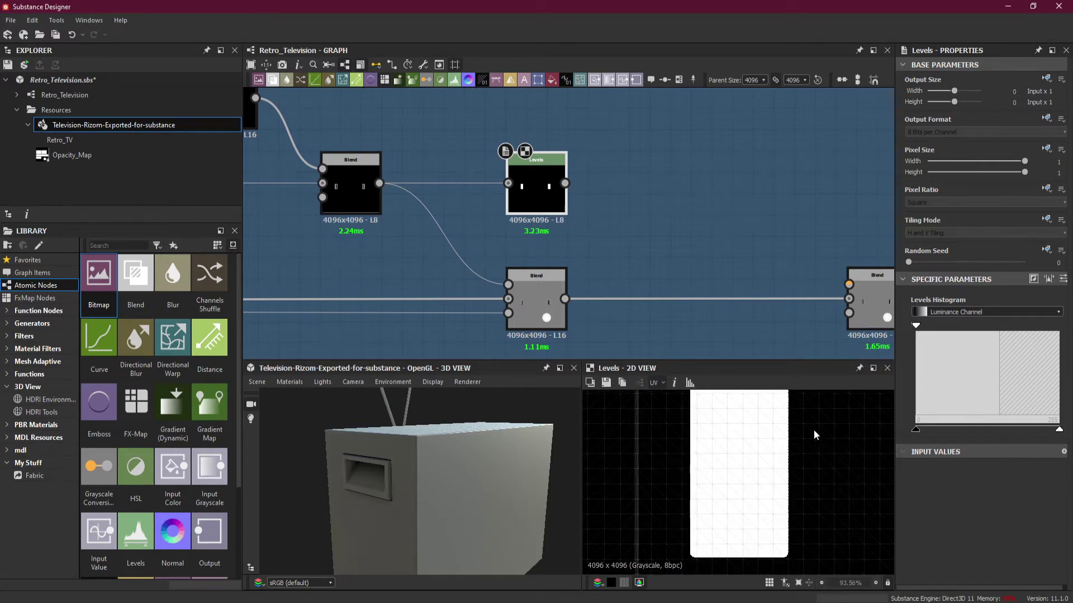
{"action": "scroll", "coordinate": [814, 430], "scroll_direction": "down", "scroll_amount": 6}
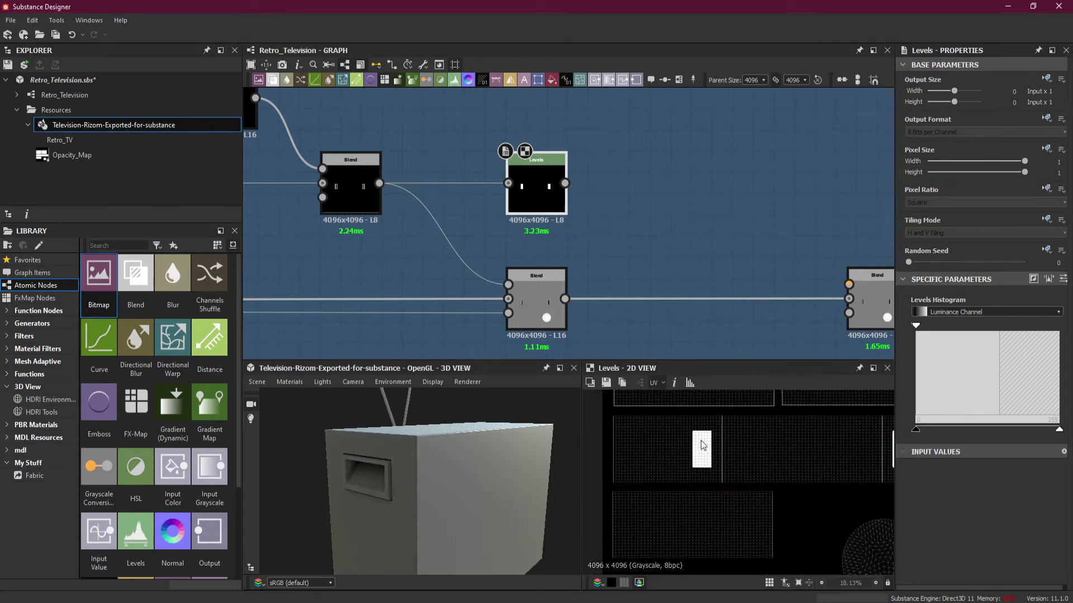
{"action": "scroll", "coordinate": [696, 438], "scroll_direction": "up", "scroll_amount": 5}
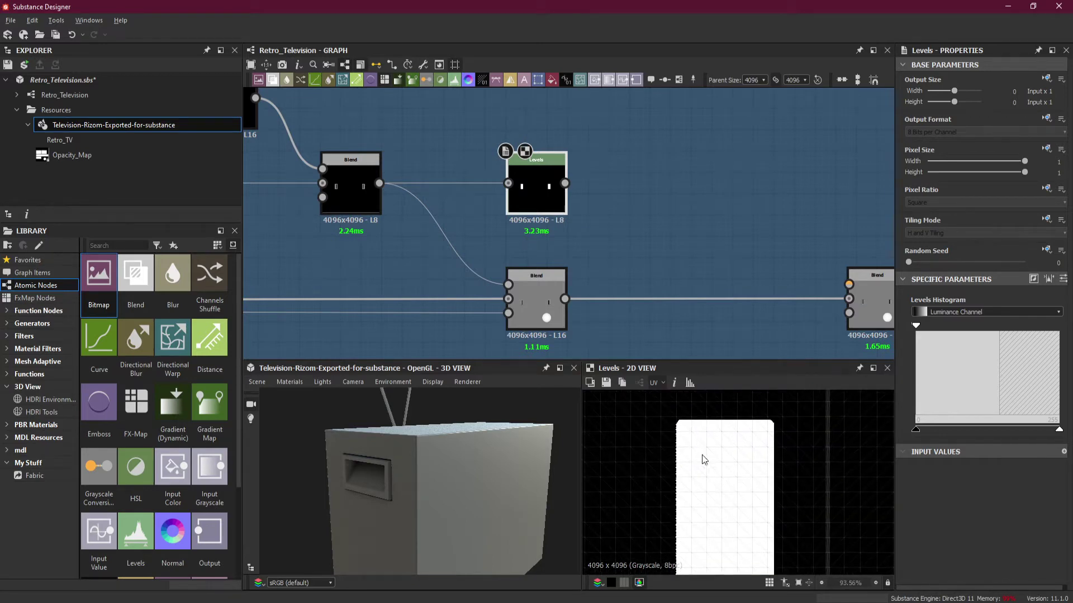
{"action": "scroll", "coordinate": [680, 412], "scroll_direction": "up", "scroll_amount": 4}
{"action": "middle_click_drag", "start_coordinate": [680, 415], "coordinate": [745, 451]}
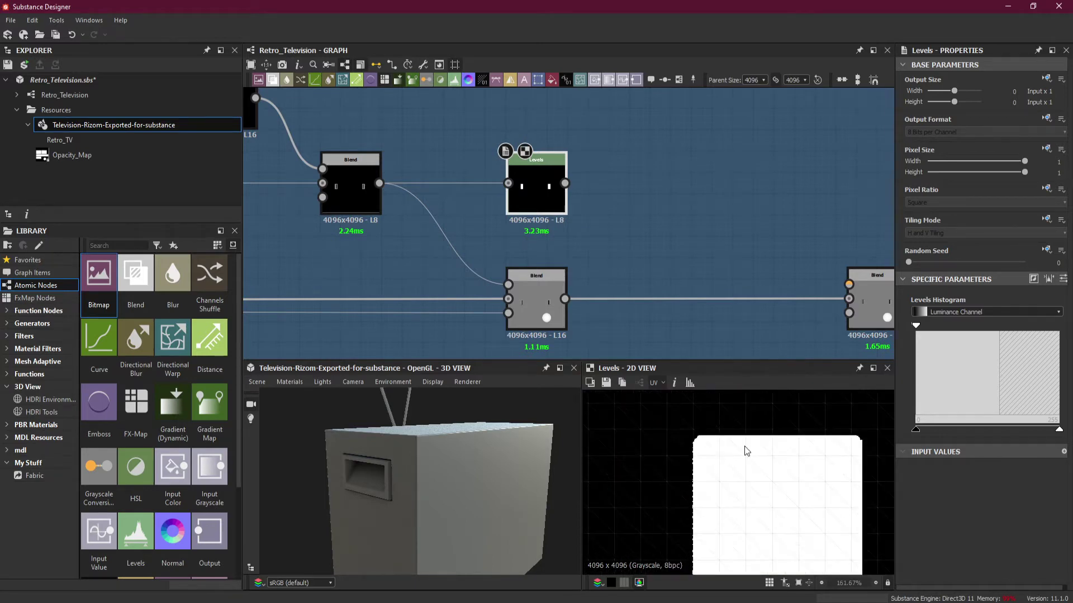
Insert a Blur HQ Grayscale node between the handle Blend and the Levels node, and space the nodes apart.
{"action": "left_click_drag", "start_coordinate": [462, 161], "coordinate": [464, 195]}
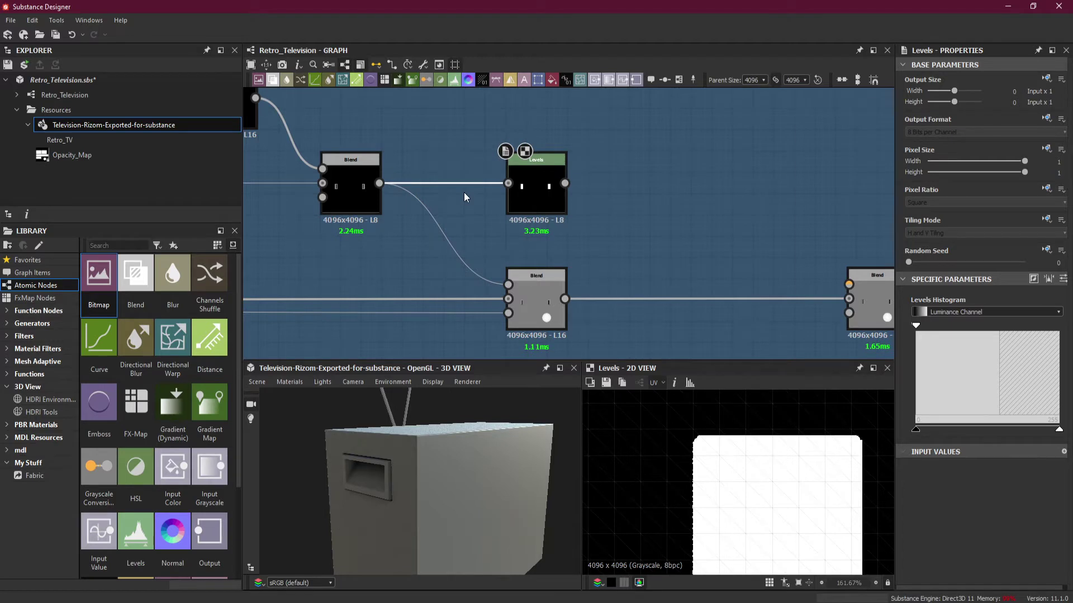
{"action": "key", "text": "space"}
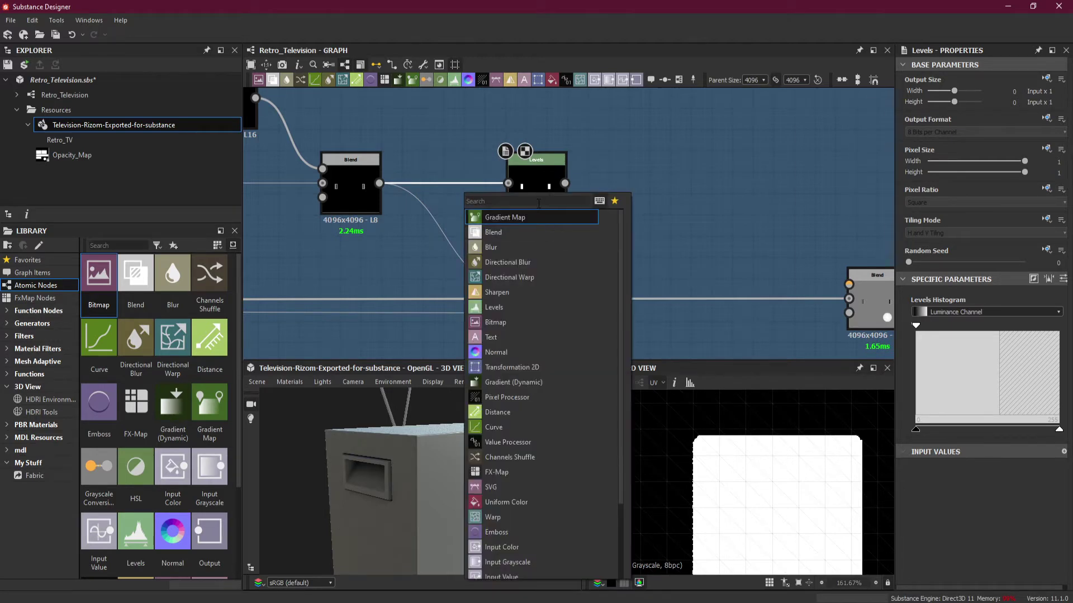
{"action": "type", "text": "blur"}
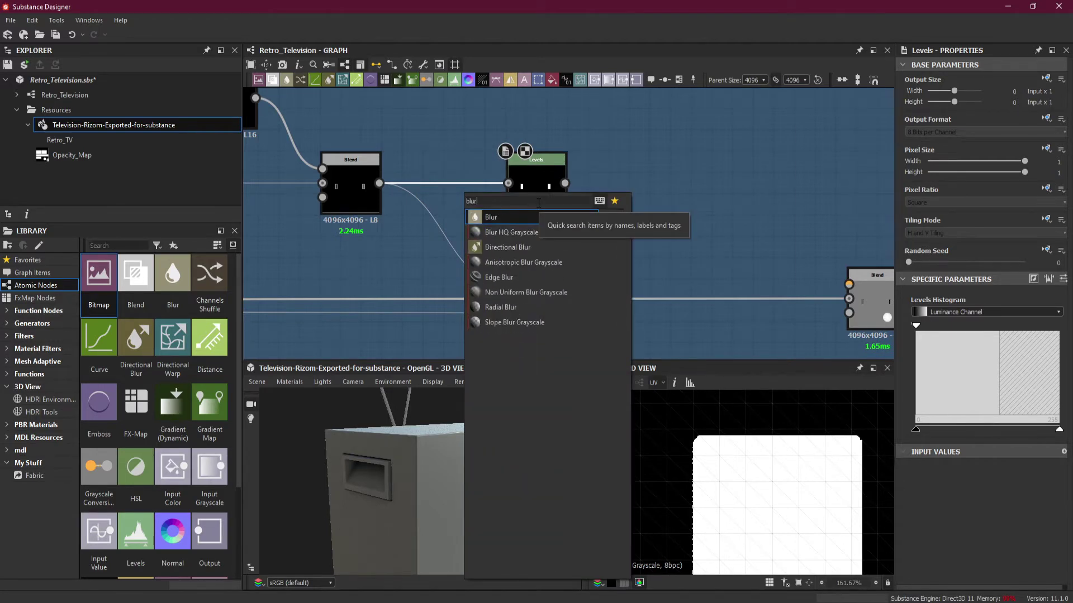
{"action": "left_click", "coordinate": [538, 232]}
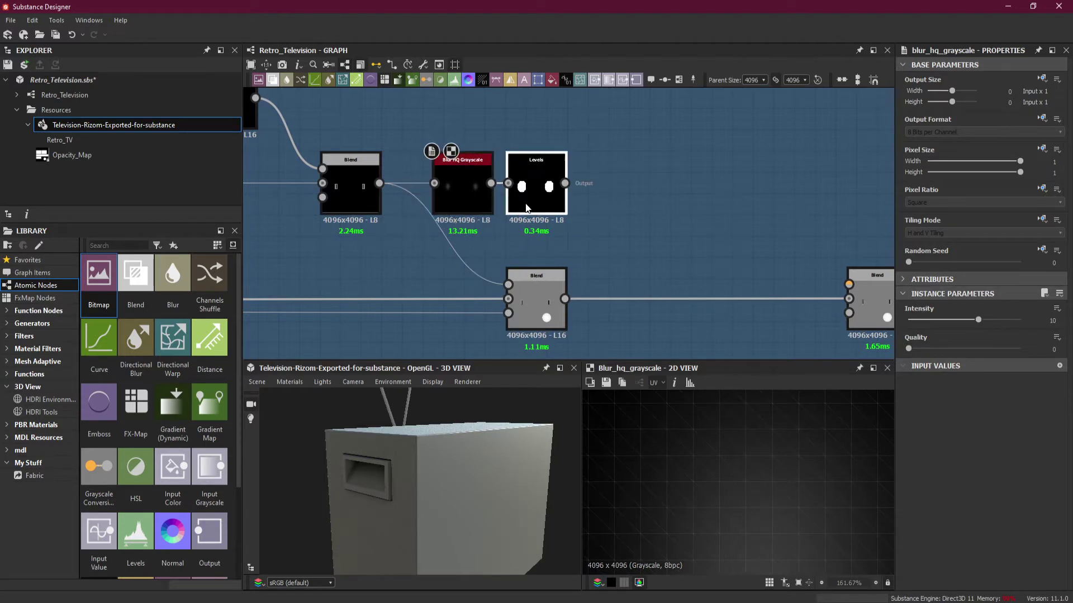
{"action": "left_click_drag", "start_coordinate": [465, 204], "coordinate": [506, 205]}
Preview the Levels result and set the Blur HQ Grayscale node's quality to 1 and intensity to 0.2.
{"action": "double_click", "coordinate": [566, 206]}
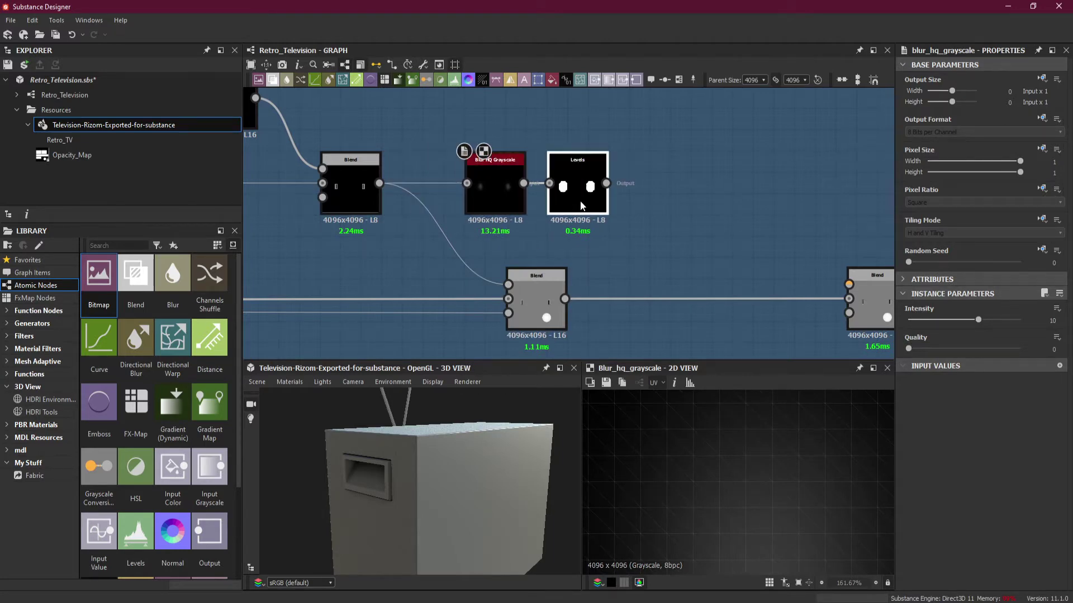
{"action": "scroll", "coordinate": [766, 471], "scroll_direction": "down", "scroll_amount": 5}
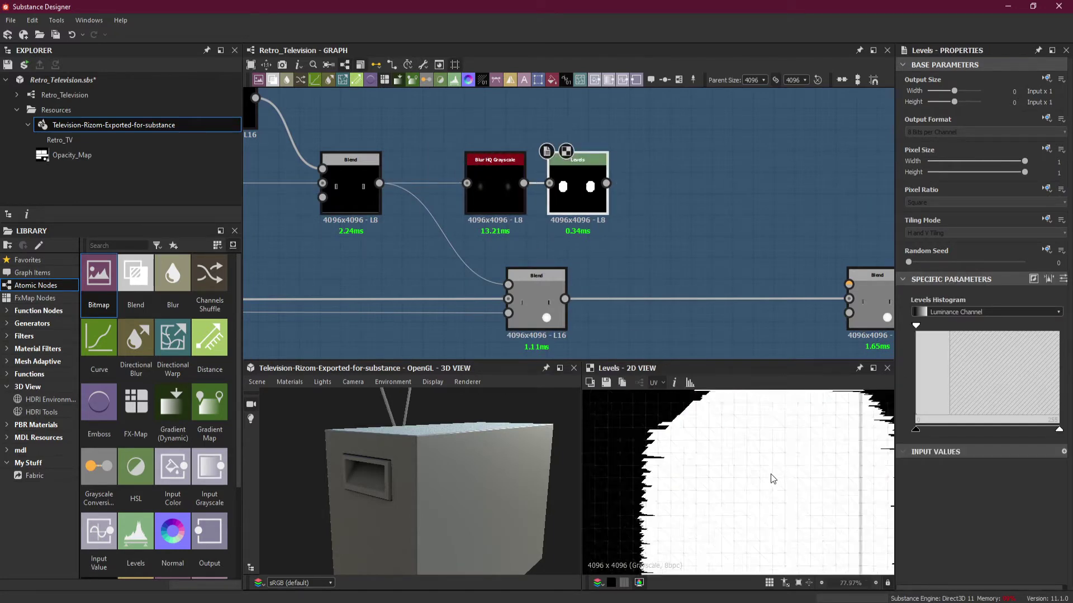
{"action": "left_click", "coordinate": [498, 188]}
{"action": "left_click_drag", "start_coordinate": [925, 348], "coordinate": [981, 359]}
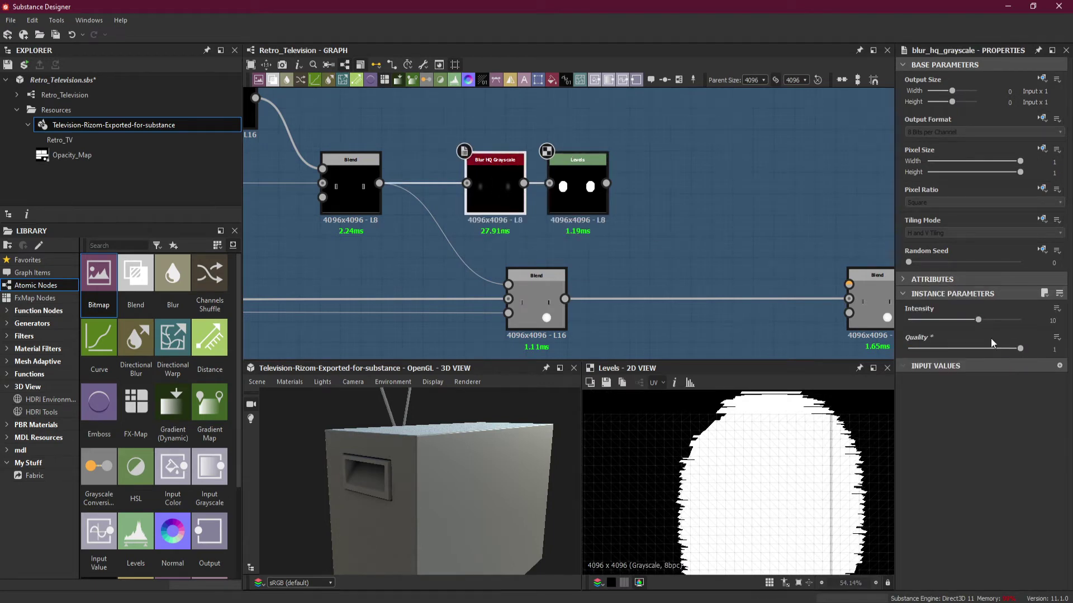
{"action": "left_click_drag", "start_coordinate": [978, 320], "coordinate": [913, 319]}
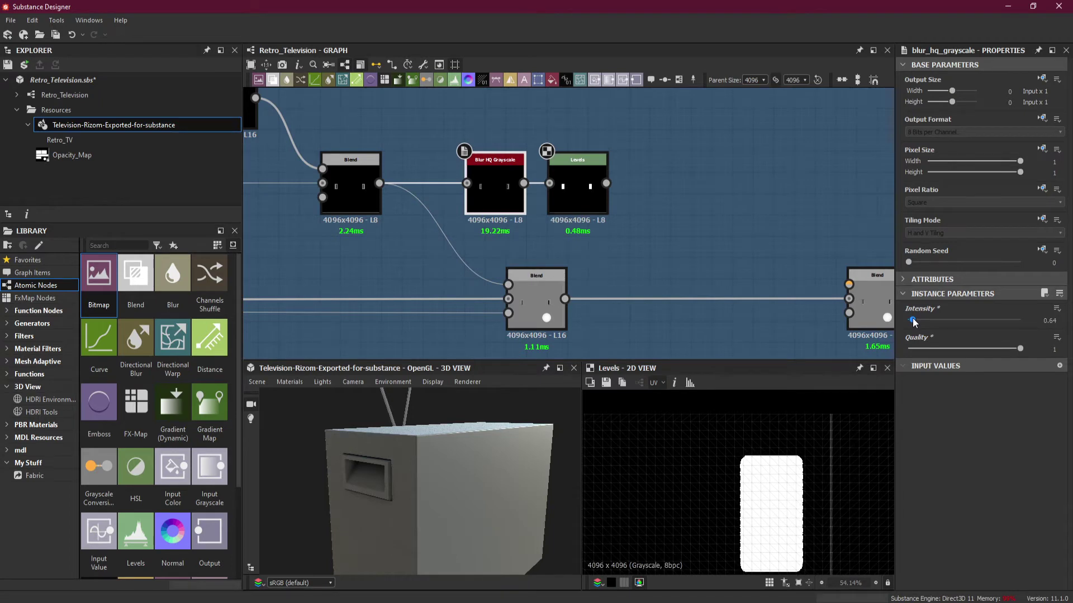
{"action": "scroll", "coordinate": [776, 457], "scroll_direction": "up", "scroll_amount": 5}
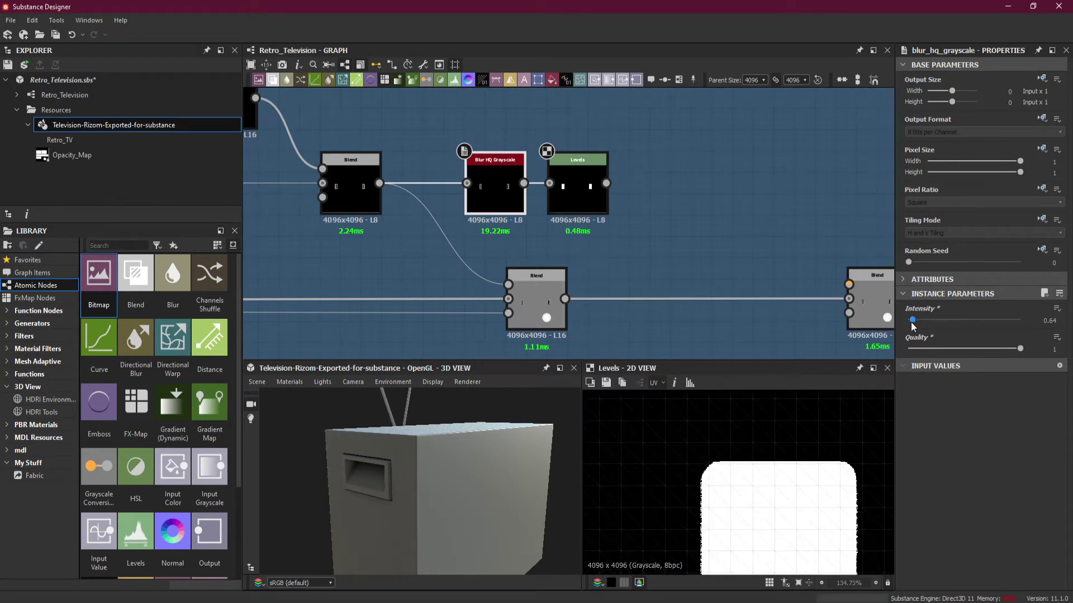
{"action": "left_click_drag", "start_coordinate": [913, 320], "coordinate": [911, 320]}
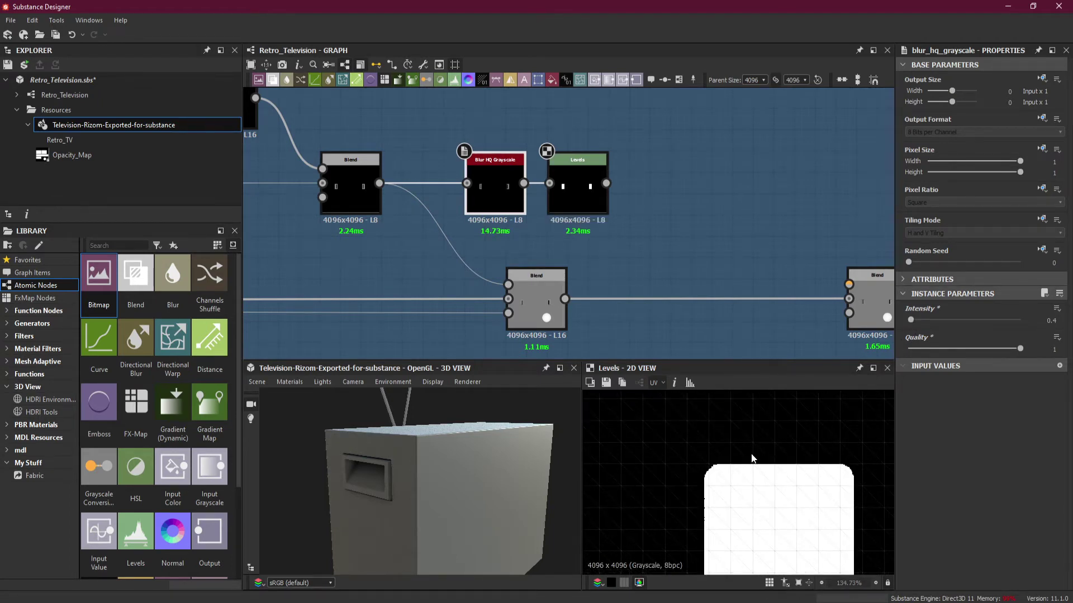
{"action": "left_click", "coordinate": [1051, 320]}
{"action": "type", "text": "0.2"}
{"action": "key", "text": "Return"}
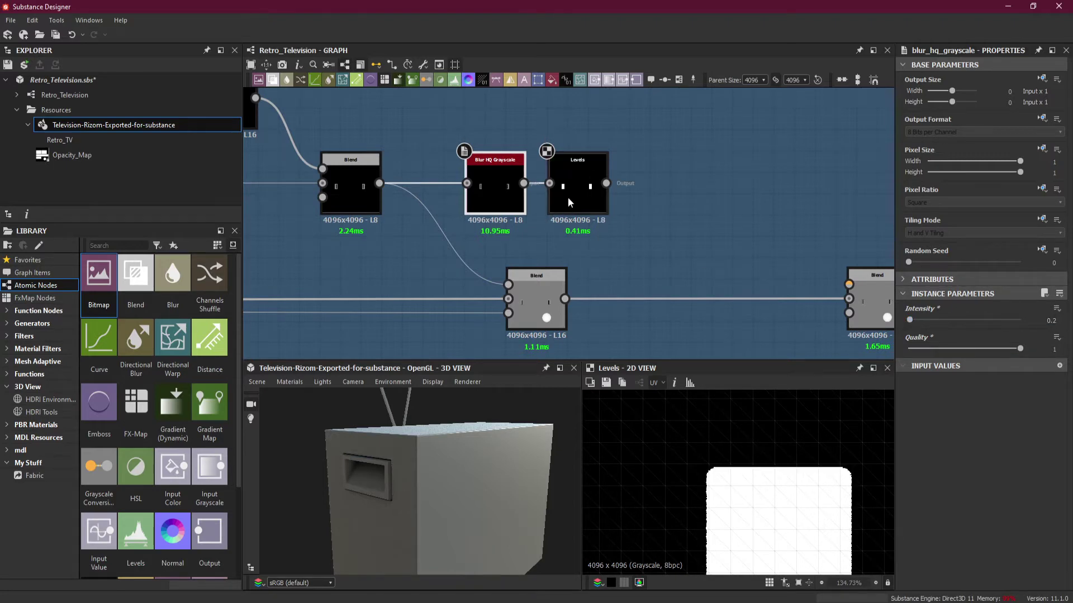
Raise the Levels node's white input point slightly above the black point to soften the handle mask's edges.
{"action": "left_click", "coordinate": [576, 196]}
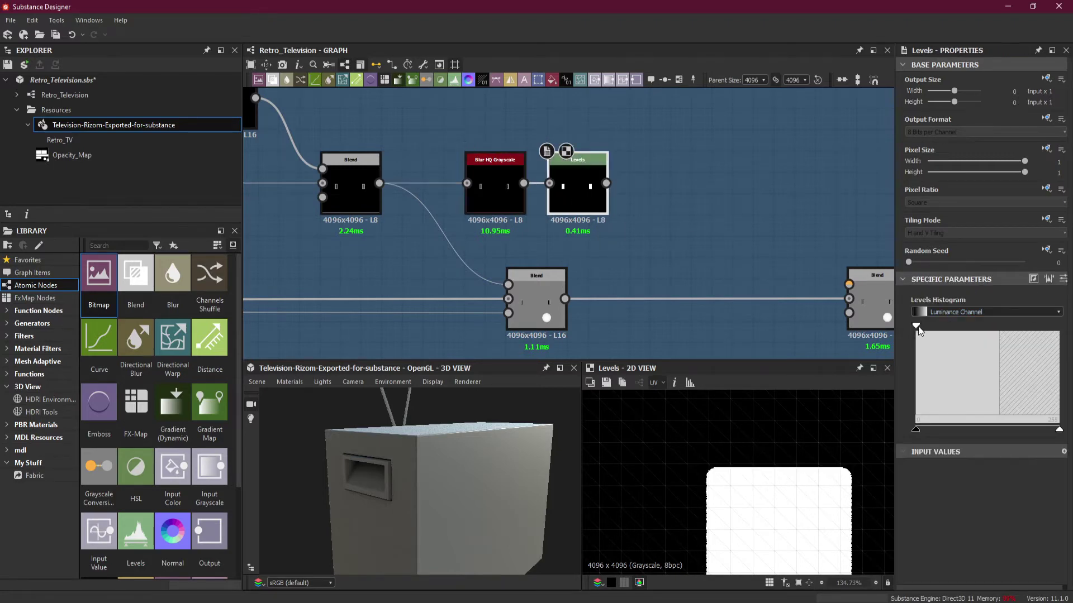
{"action": "left_click_drag", "start_coordinate": [918, 328], "coordinate": [923, 331]}
{"action": "scroll", "coordinate": [797, 474], "scroll_direction": "up", "scroll_amount": 3}
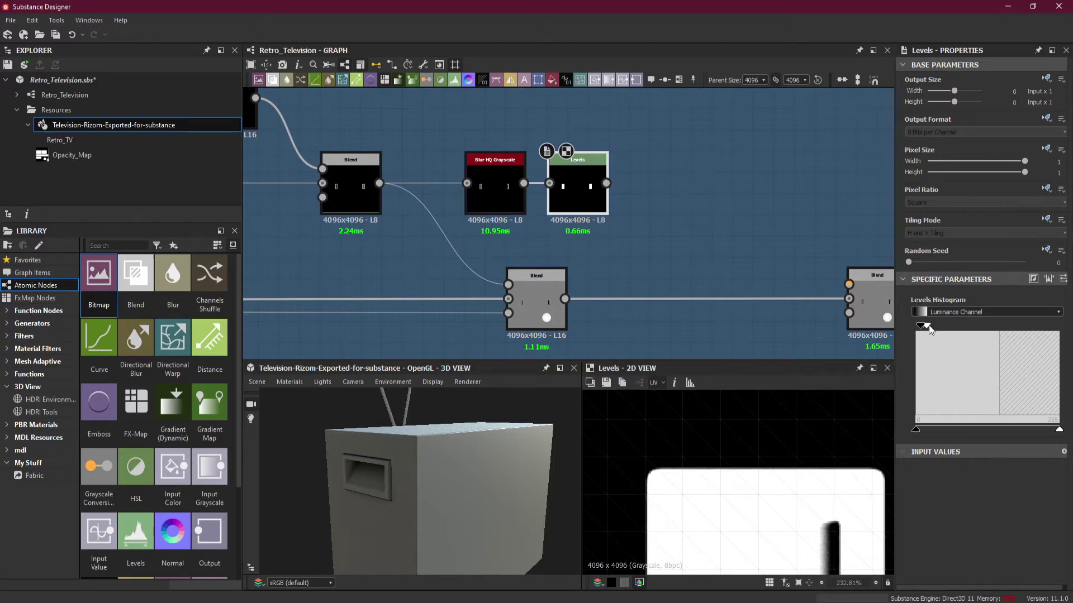
{"action": "mouse_move", "coordinate": [919, 331]}
{"action": "left_mouse_down"}
{"action": "mouse_move", "coordinate": [937, 330]}
{"action": "mouse_move", "coordinate": [923, 333]}
{"action": "left_mouse_up"}
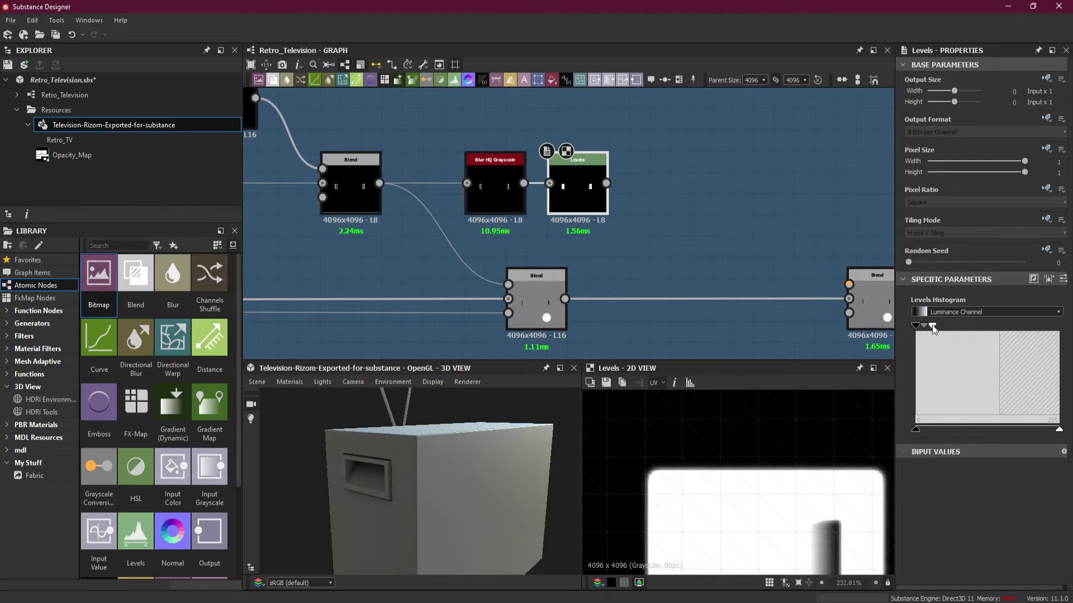
{"action": "left_click_drag", "start_coordinate": [934, 330], "coordinate": [932, 329]}
Delete the Blur HQ Grayscale node feeding the handle Levels node, and slightly raise the Levels white input point.
{"action": "left_click", "coordinate": [507, 192]}
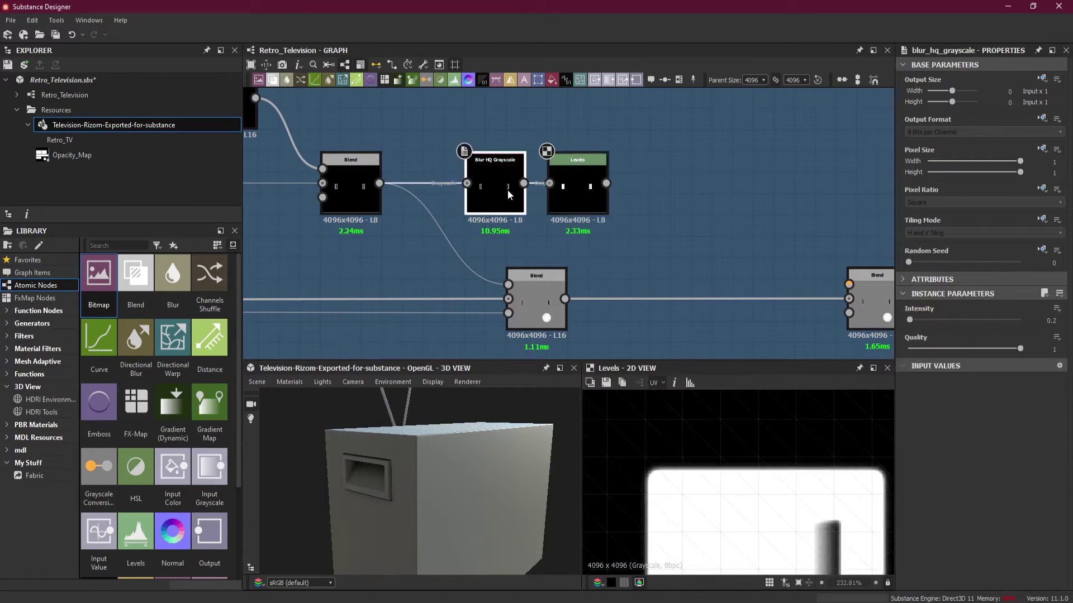
{"action": "key", "text": "Delete"}
{"action": "left_click", "coordinate": [574, 190]}
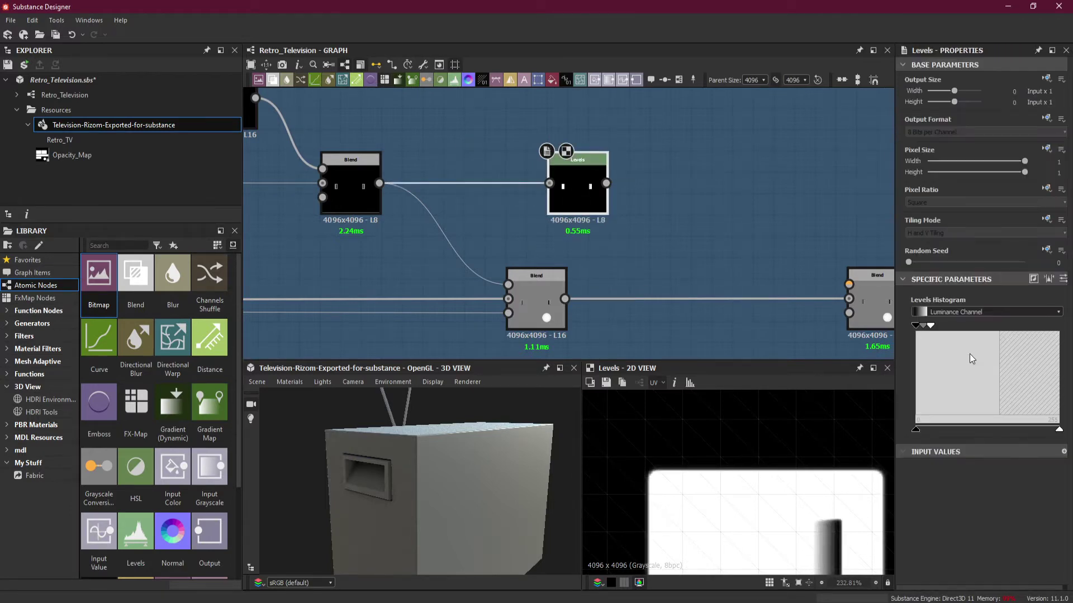
{"action": "left_click_drag", "start_coordinate": [933, 329], "coordinate": [933, 329]}
{"action": "scroll", "coordinate": [745, 454], "scroll_direction": "down", "scroll_amount": 6}
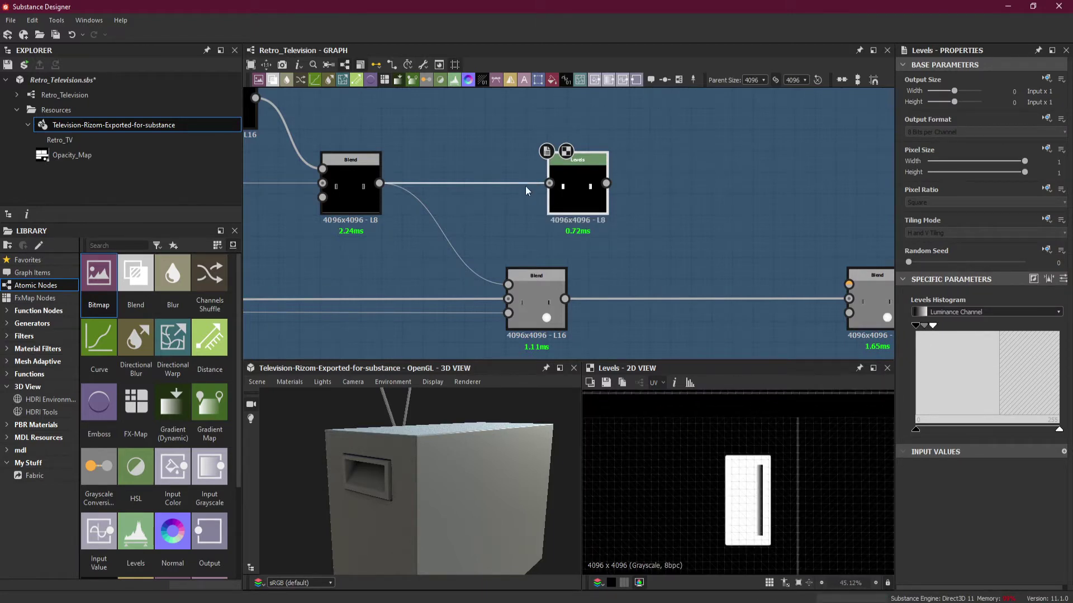
{"action": "middle_click_drag", "start_coordinate": [662, 223], "coordinate": [653, 223]}
{"action": "scroll", "coordinate": [806, 487], "scroll_direction": "down", "scroll_amount": 3}
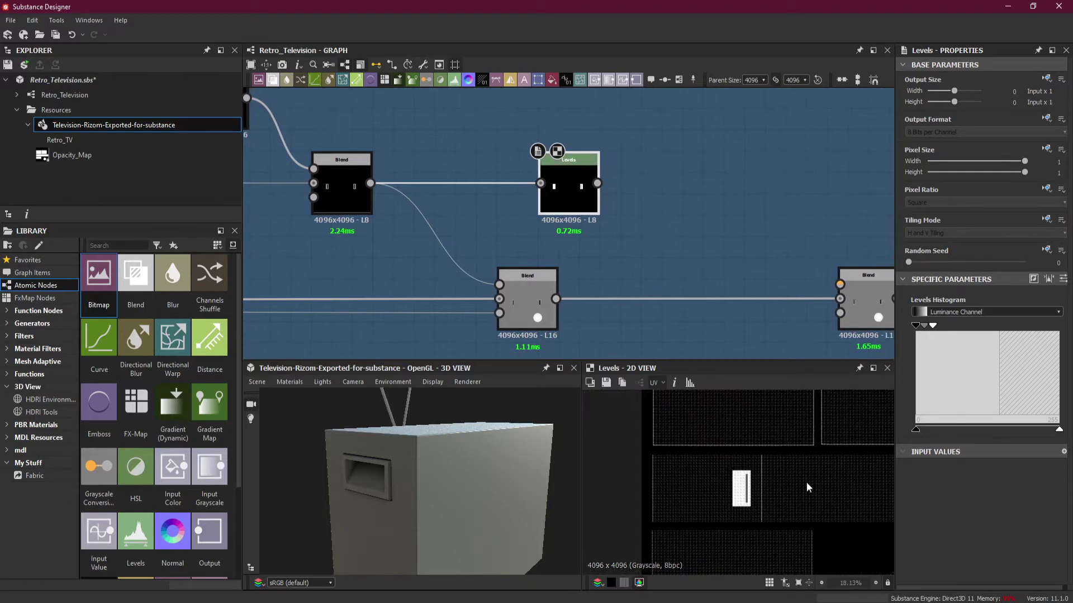
{"action": "scroll", "coordinate": [806, 487], "scroll_direction": "up", "scroll_amount": 2}
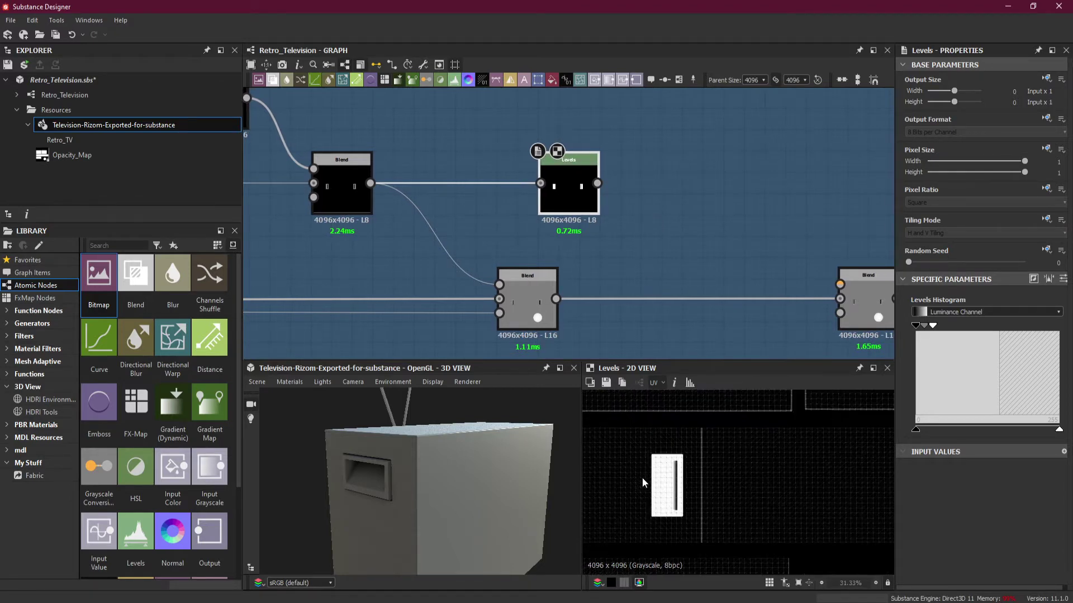
{"action": "scroll", "coordinate": [656, 475], "scroll_direction": "up", "scroll_amount": 3}
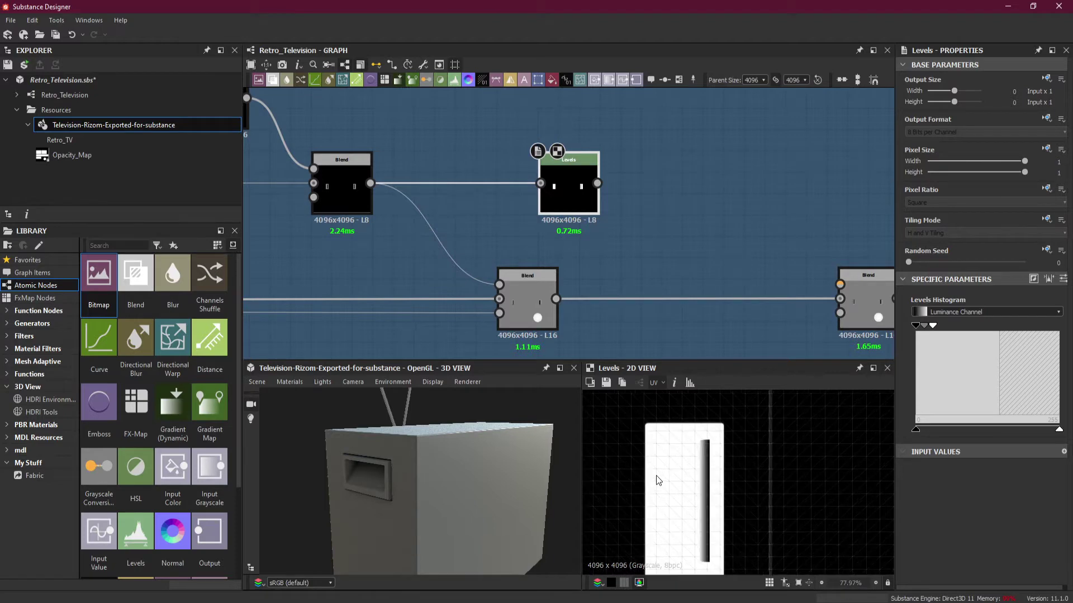
{"action": "scroll", "coordinate": [656, 479], "scroll_direction": "down", "scroll_amount": 1}
Add a Blend node fed by the Levels output as background, and set its blending mode to Add (Linear Dodge).
{"action": "left_click_drag", "start_coordinate": [582, 207], "coordinate": [657, 183]}
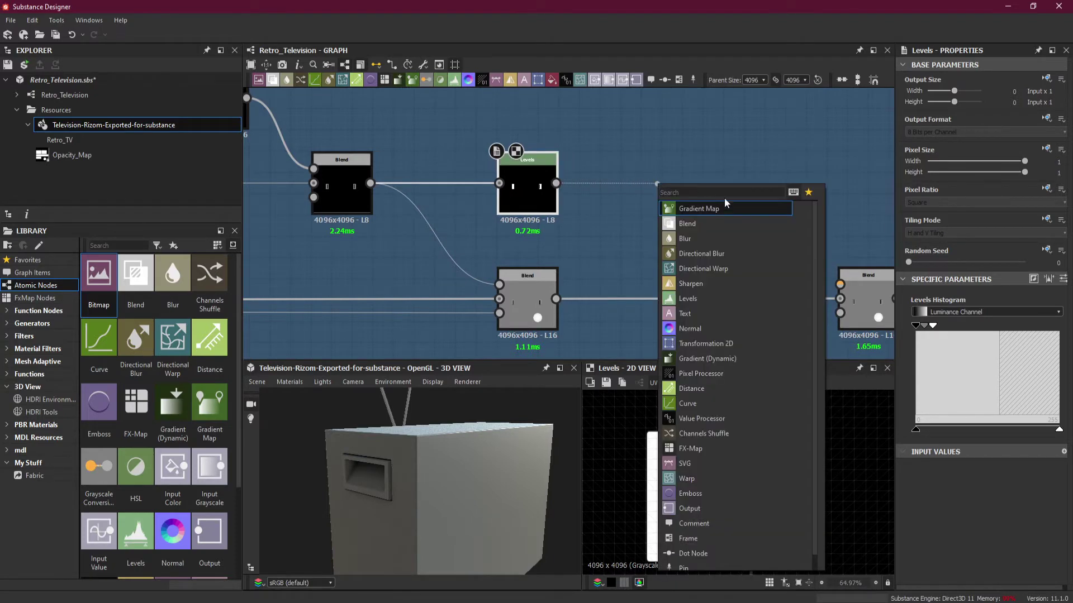
{"action": "left_click", "coordinate": [732, 223]}
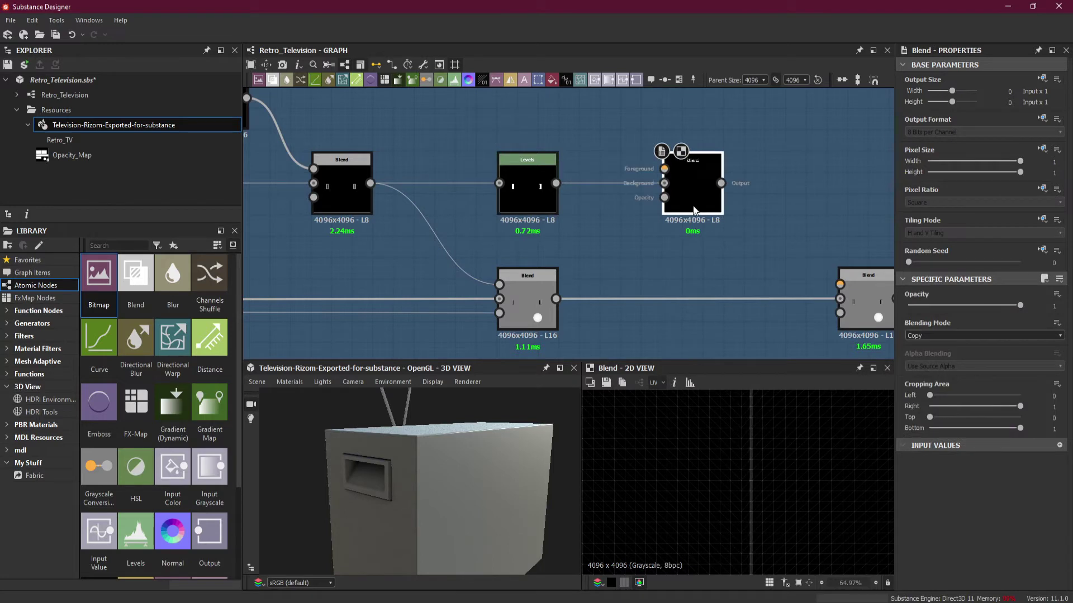
{"action": "left_click", "coordinate": [927, 336]}
{"action": "left_click", "coordinate": [933, 353]}
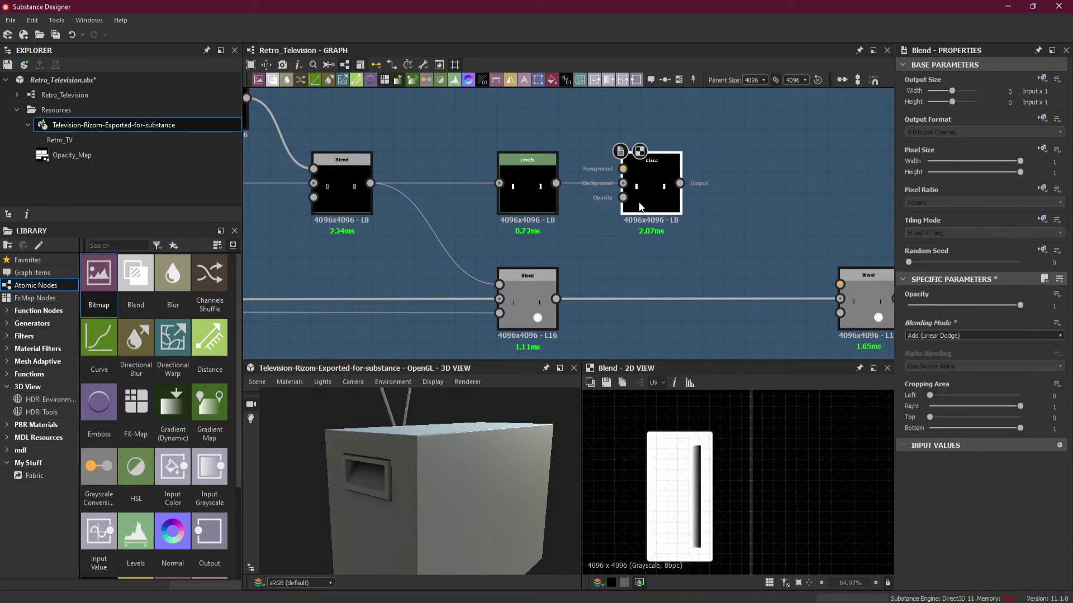
Add a Shape node with the Square pattern above the Levels node and set its scale to 0.2.
{"action": "mouse_move", "coordinate": [583, 143]}
{"action": "middle_mouse_down"}
{"action": "mouse_move", "coordinate": [589, 188]}
{"action": "mouse_move", "coordinate": [573, 241]}
{"action": "middle_mouse_up"}
{"action": "key", "text": "space"}
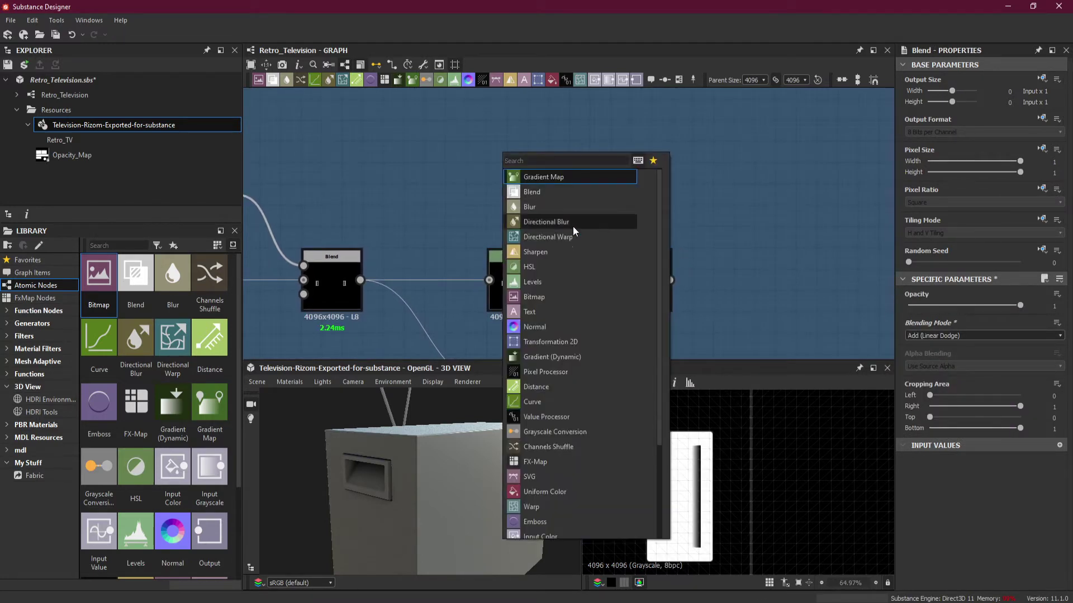
{"action": "type", "text": "shape"}
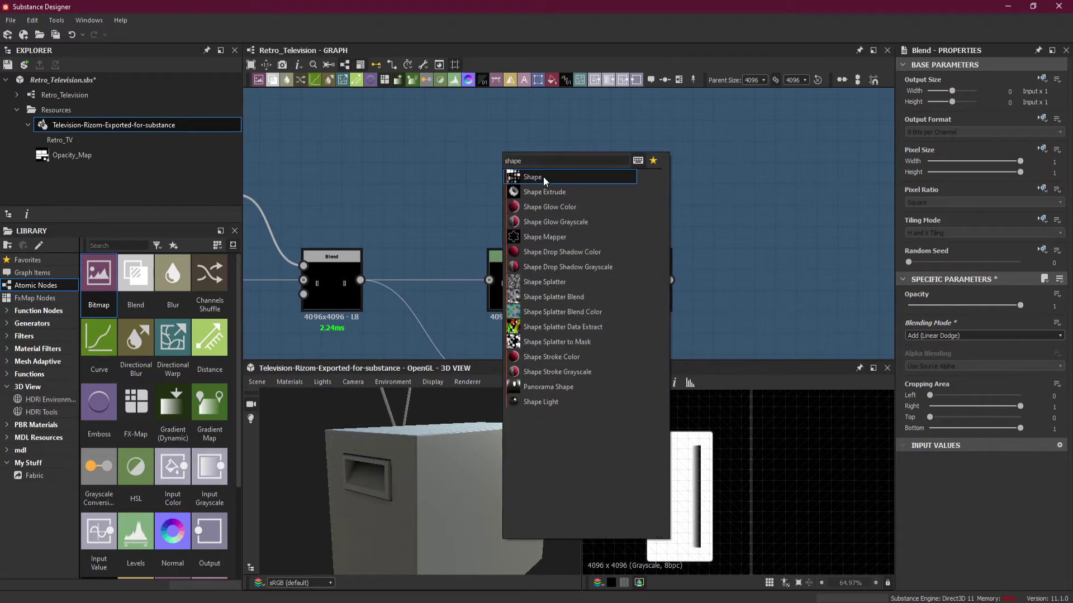
{"action": "left_click", "coordinate": [543, 177]}
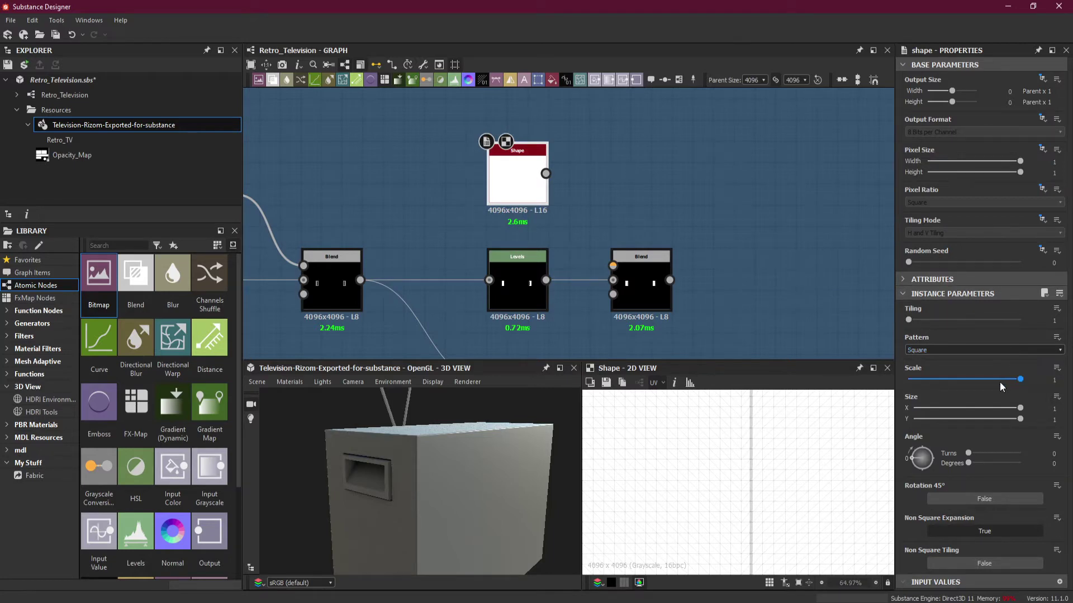
{"action": "left_click_drag", "start_coordinate": [1020, 377], "coordinate": [943, 379]}
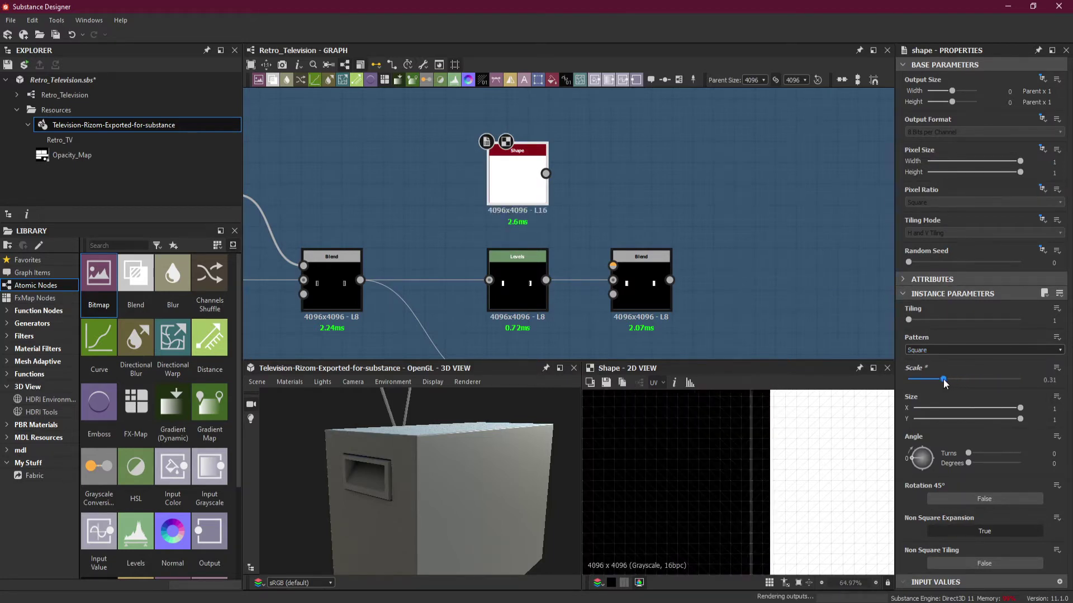
{"action": "scroll", "coordinate": [759, 446], "scroll_direction": "down", "scroll_amount": 4}
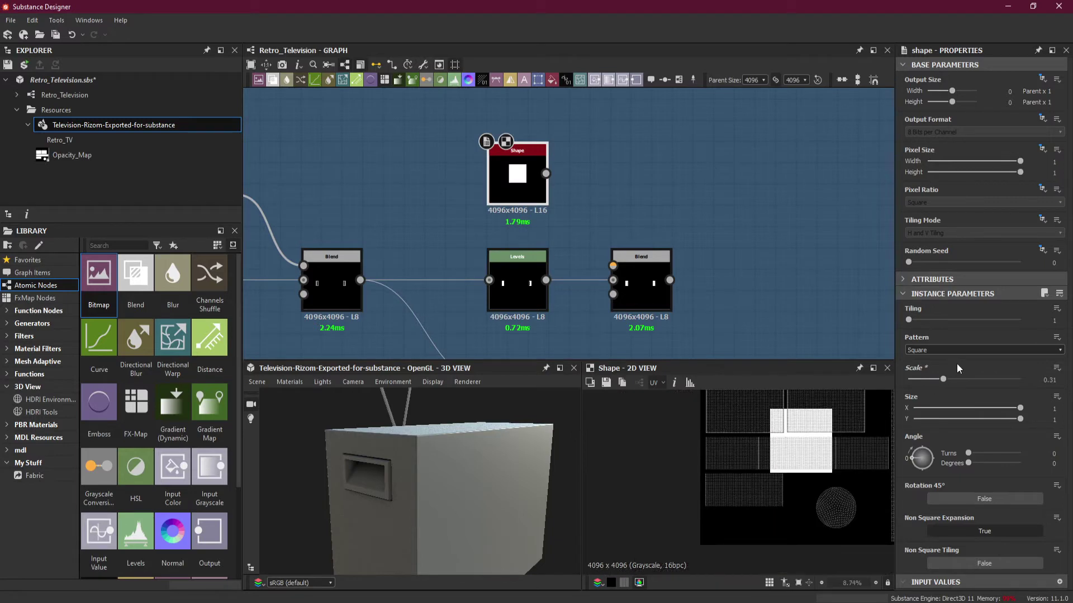
{"action": "left_click_drag", "start_coordinate": [944, 380], "coordinate": [938, 380]}
{"action": "left_click_drag", "start_coordinate": [933, 382], "coordinate": [930, 380]}
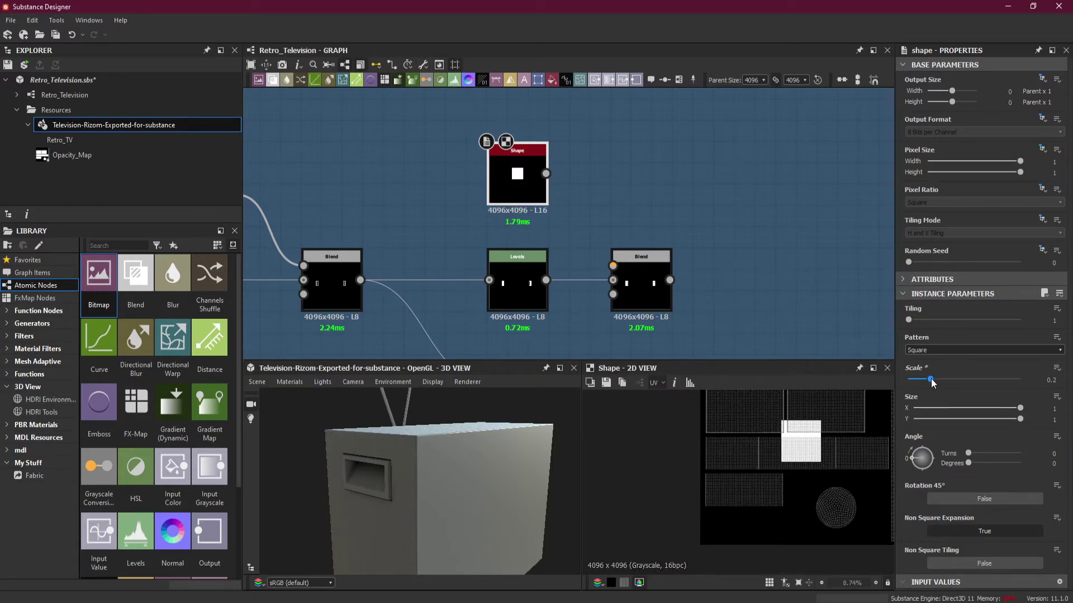
Add a Transformation 2D node after the Shape, connect it to the new Blend's foreground, and preview the Blend.
{"action": "left_click", "coordinate": [529, 81]}
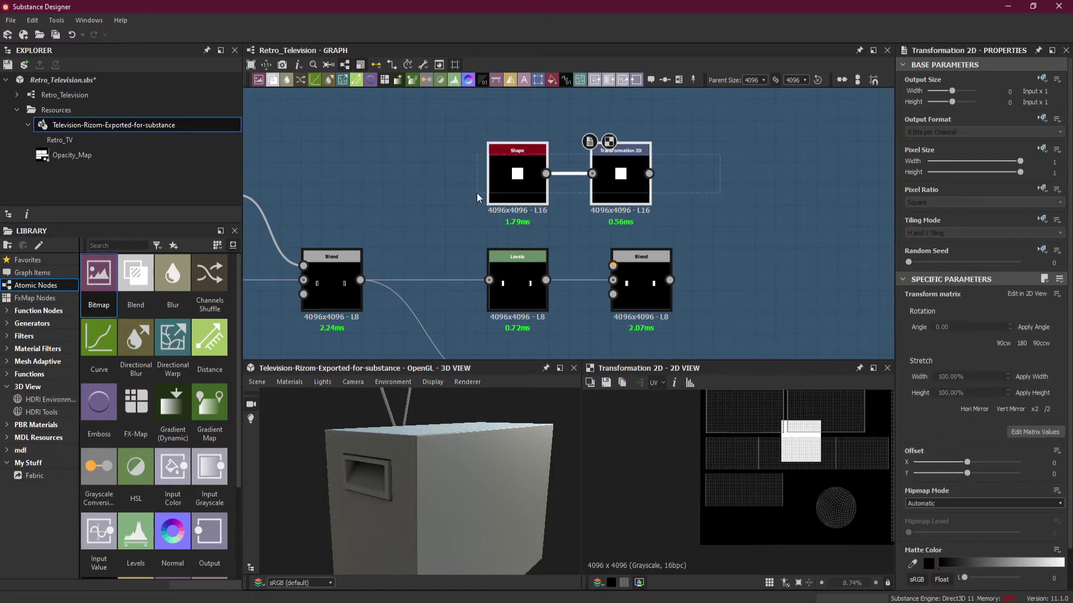
{"action": "left_click_drag", "start_coordinate": [477, 197], "coordinate": [479, 196]}
{"action": "left_click_drag", "start_coordinate": [613, 195], "coordinate": [613, 266]}
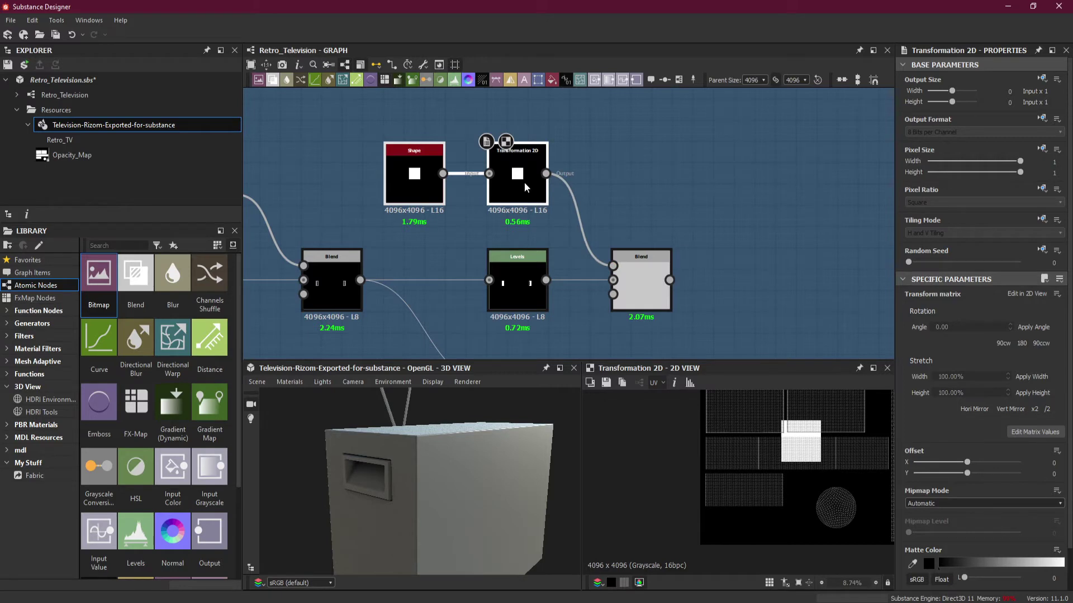
{"action": "left_click", "coordinate": [628, 274]}
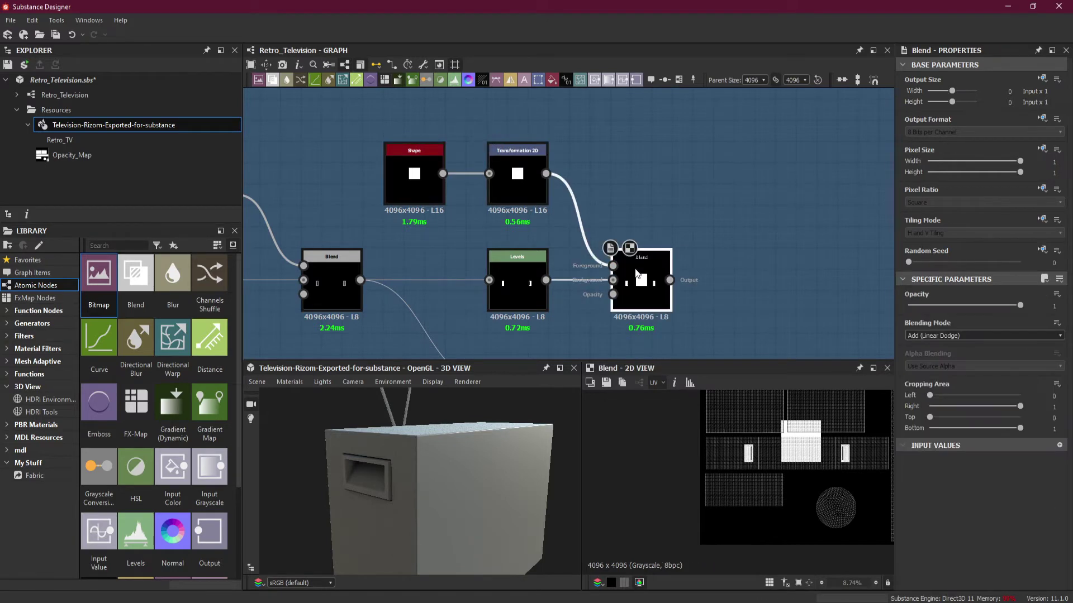
Move the white square over the left handle mask with Transformation 2D, and set the Shape's size to X 0.26 and Y 0.4.
{"action": "left_click", "coordinate": [521, 183]}
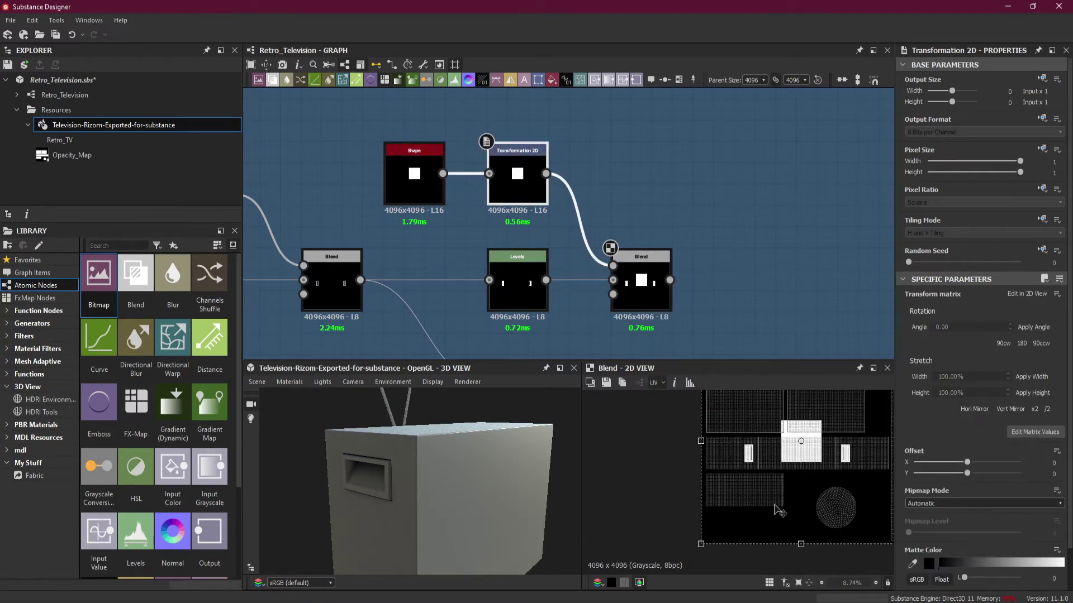
{"action": "left_click_drag", "start_coordinate": [809, 450], "coordinate": [759, 464]}
{"action": "scroll", "coordinate": [736, 458], "scroll_direction": "up", "scroll_amount": 4}
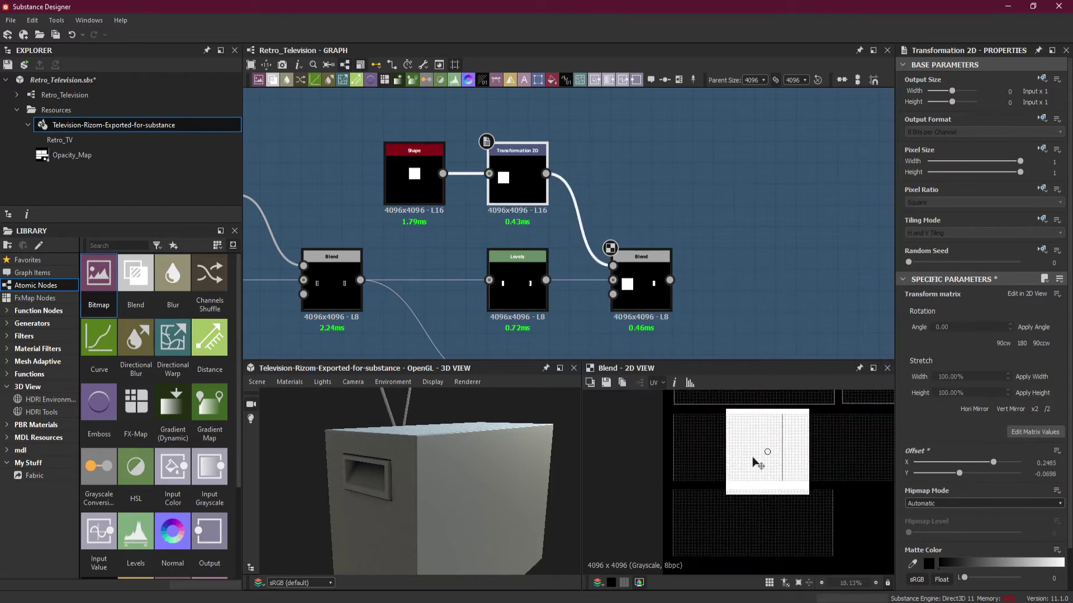
{"action": "scroll", "coordinate": [755, 462], "scroll_direction": "up", "scroll_amount": 2}
{"action": "left_click", "coordinate": [414, 181]}
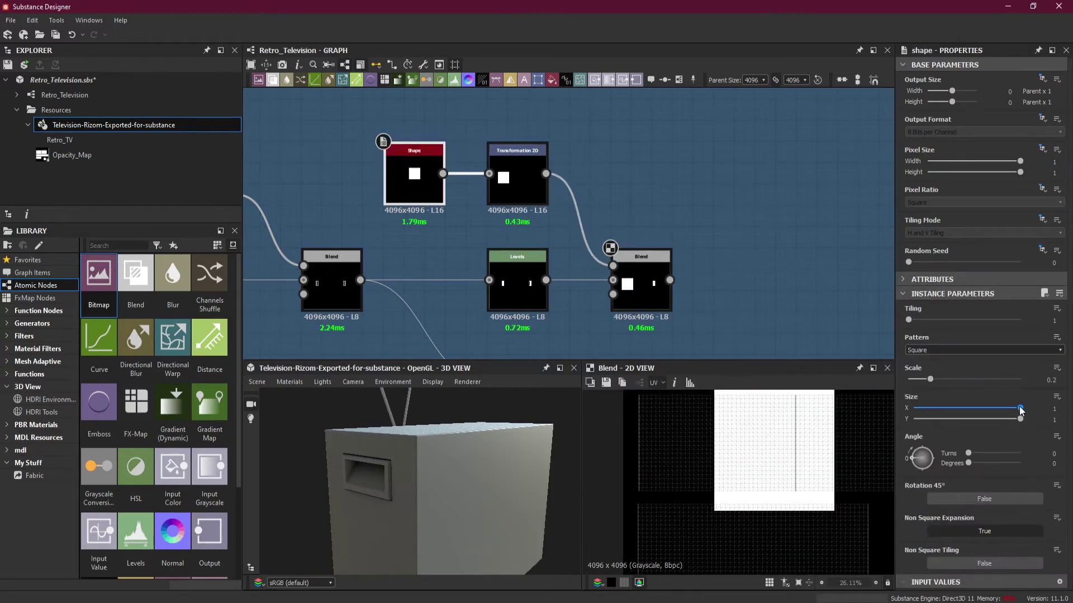
{"action": "left_click_drag", "start_coordinate": [1020, 409], "coordinate": [943, 410]}
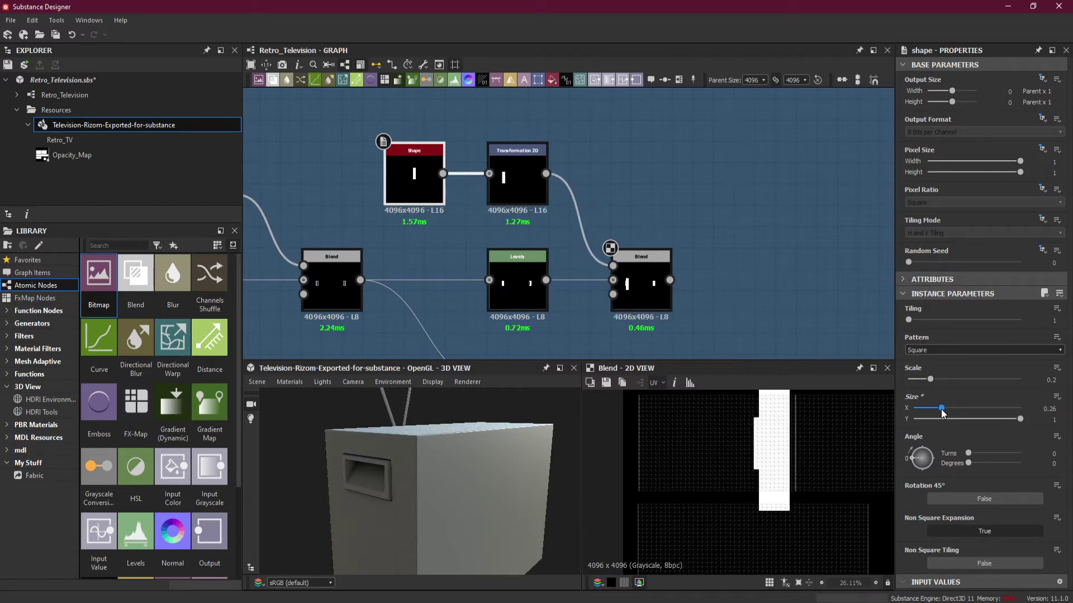
{"action": "left_click_drag", "start_coordinate": [1020, 419], "coordinate": [957, 420]}
Centre the rectangle on the left handle at offset X 0.2616, Y -0.0604, and set the Shape's size to X 0.15, Y 0.39.
{"action": "left_click", "coordinate": [517, 187]}
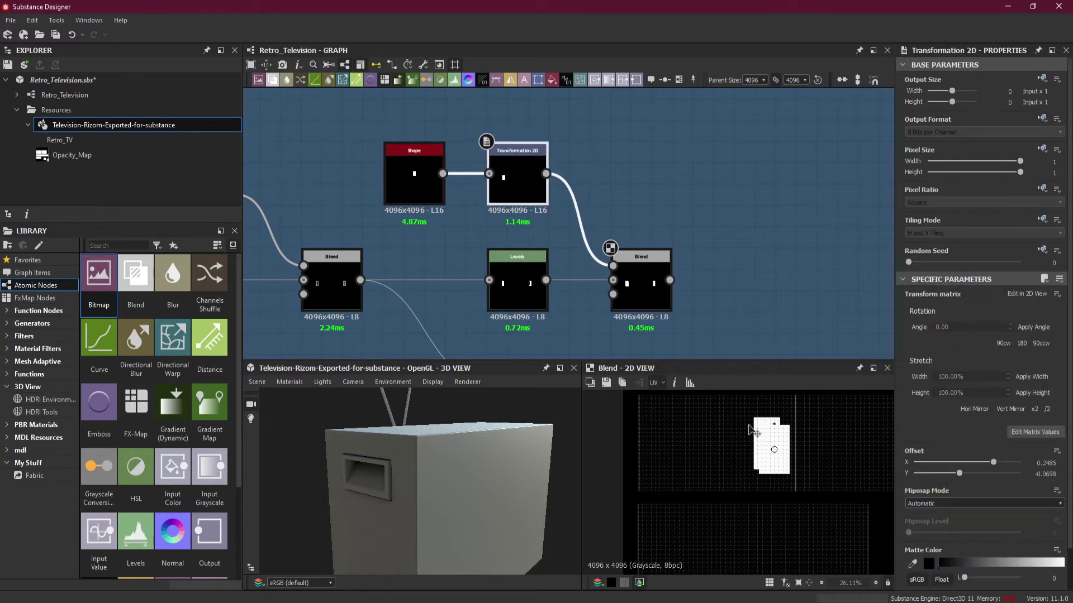
{"action": "left_click_drag", "start_coordinate": [777, 457], "coordinate": [772, 457]}
{"action": "scroll", "coordinate": [768, 447], "scroll_direction": "up", "scroll_amount": 3}
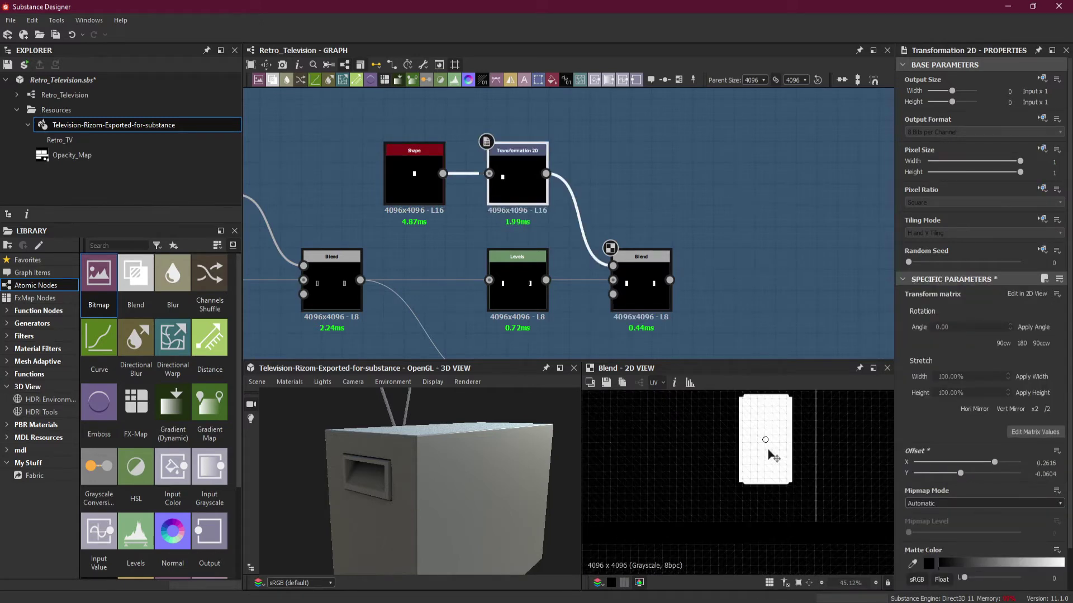
{"action": "left_click", "coordinate": [433, 190]}
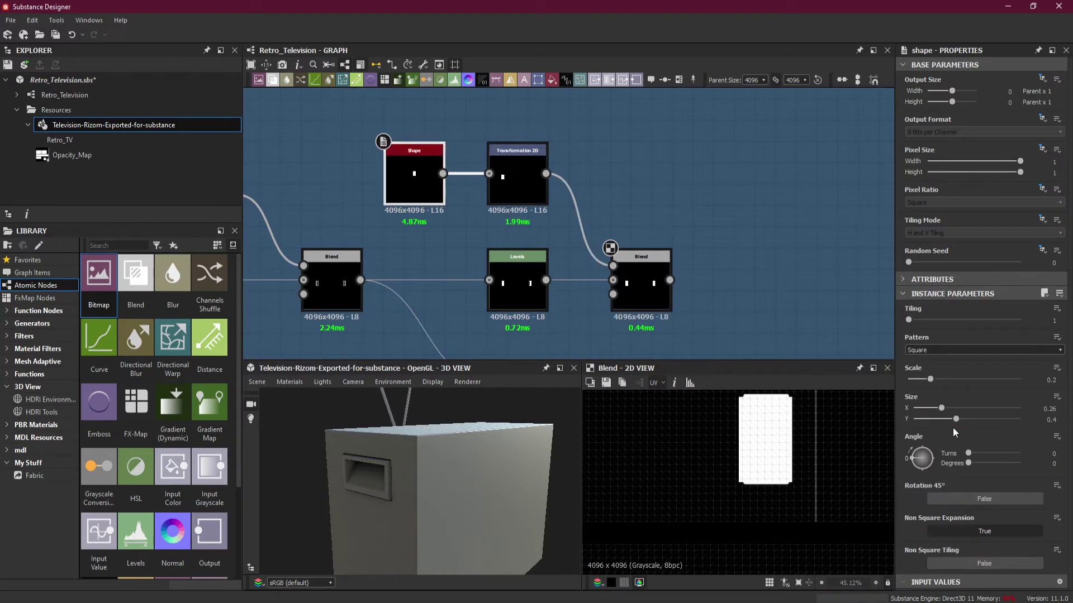
{"action": "left_click_drag", "start_coordinate": [955, 421], "coordinate": [930, 408]}
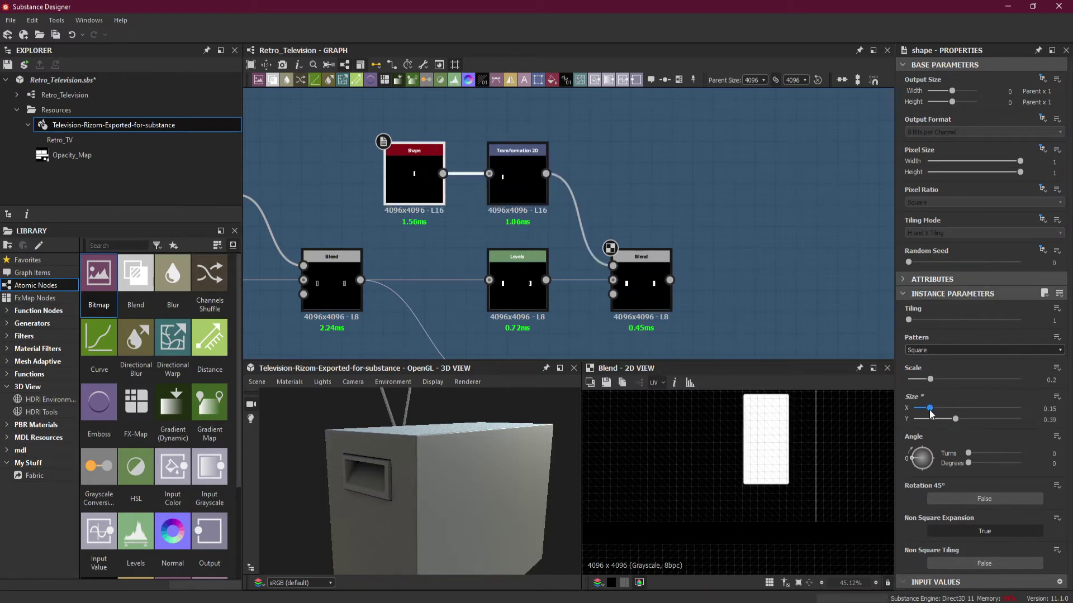
Insert a Mirror Grayscale node between Transformation 2D and the additive Blend, moving the Blend aside to make room.
{"action": "scroll", "coordinate": [610, 226], "scroll_direction": "down", "scroll_amount": 5}
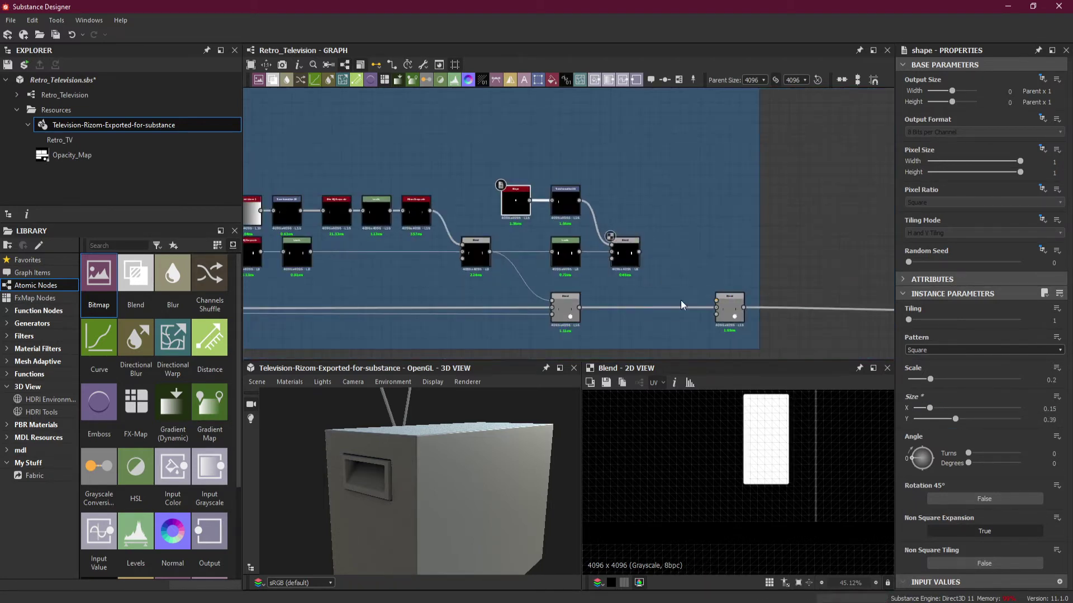
{"action": "scroll", "coordinate": [828, 473], "scroll_direction": "down", "scroll_amount": 3}
{"action": "middle_click_drag", "start_coordinate": [828, 473], "coordinate": [734, 462]}
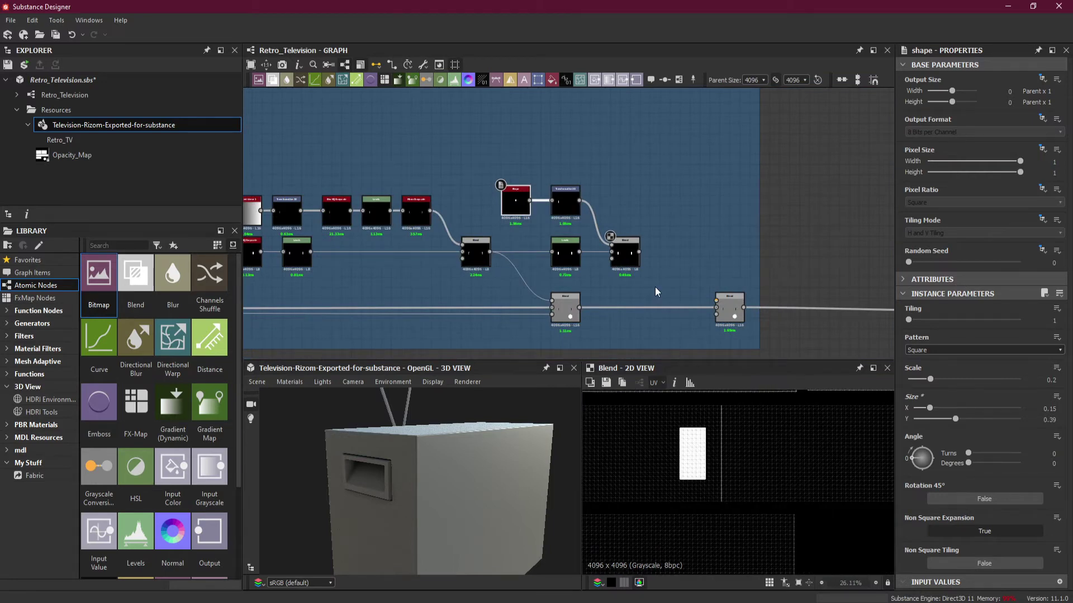
{"action": "left_click_drag", "start_coordinate": [625, 241], "coordinate": [674, 241]}
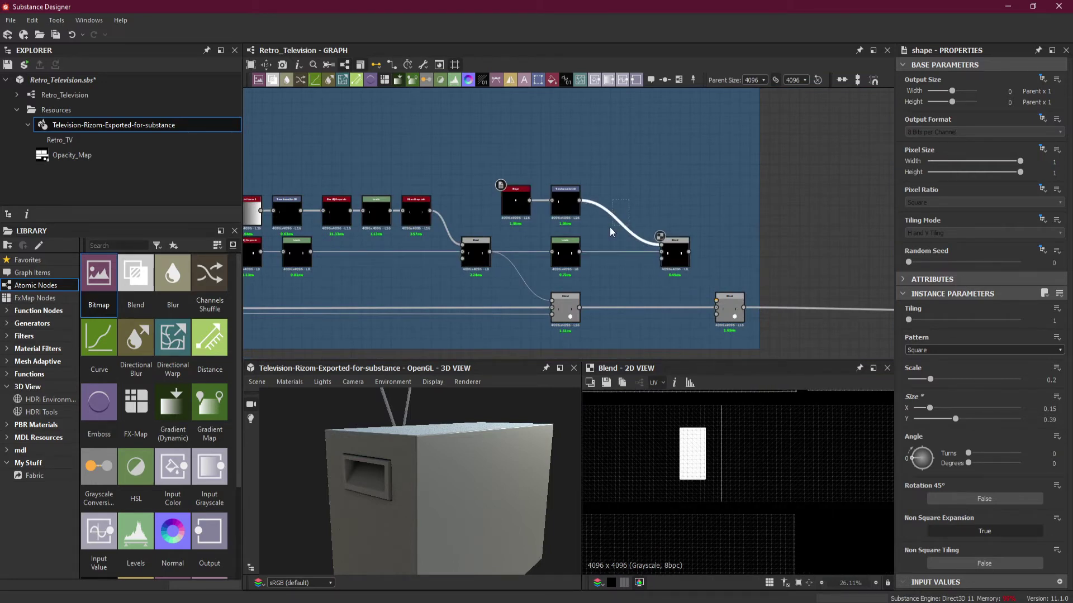
{"action": "key", "text": "space"}
{"action": "type", "text": "mir"}
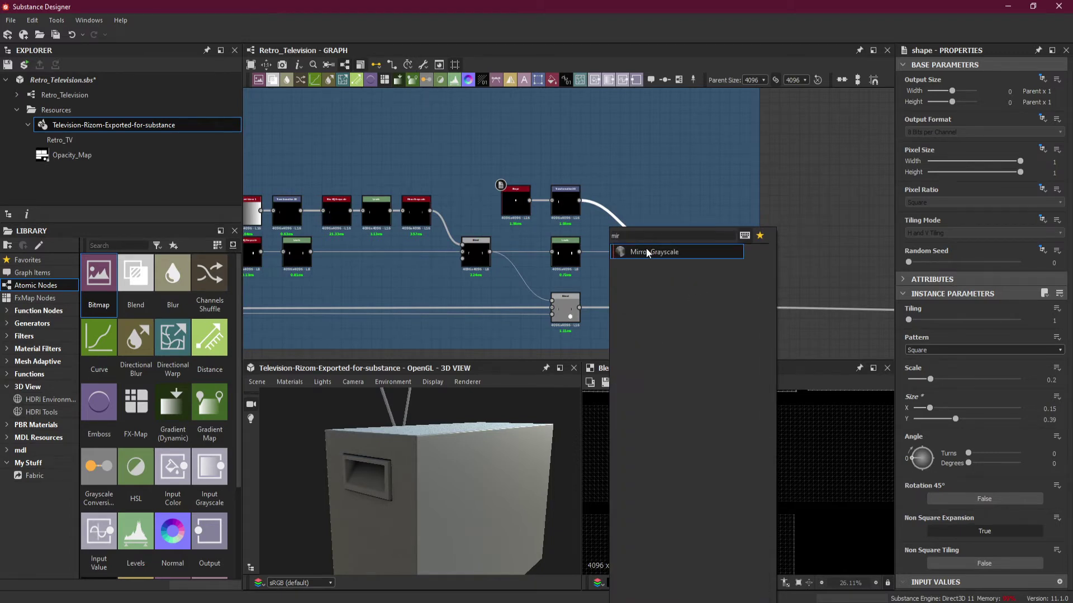
{"action": "left_click", "coordinate": [647, 252]}
{"action": "left_click_drag", "start_coordinate": [625, 229], "coordinate": [621, 213]}
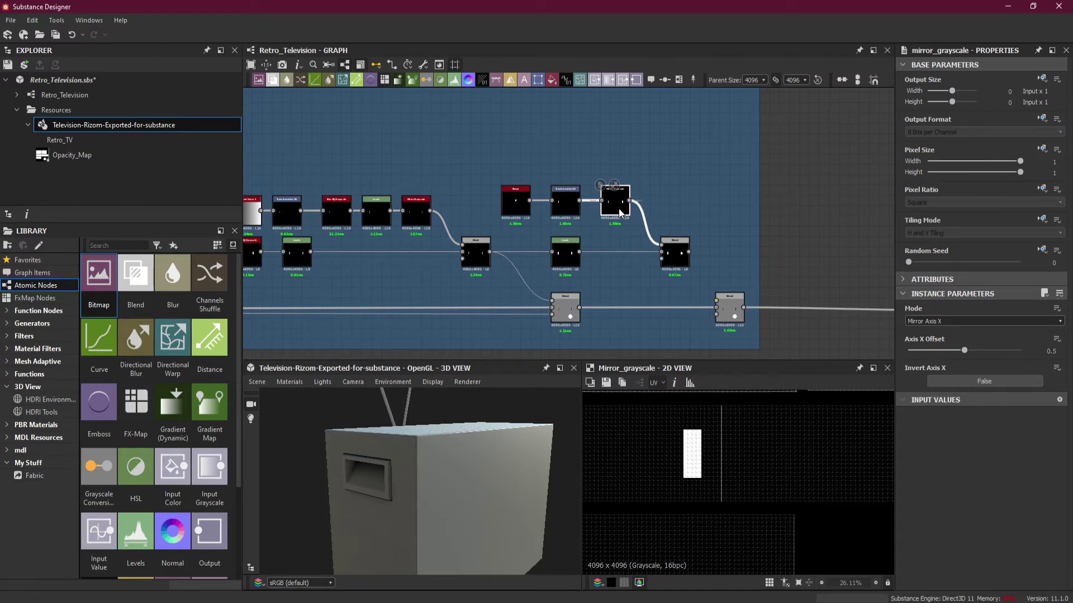
Set the Mirror Grayscale node's Axis X Offset to 0.48 and preview the additive Blend over both handles.
{"action": "double_click", "coordinate": [1051, 351]}
{"action": "scroll", "coordinate": [796, 439], "scroll_direction": "down", "scroll_amount": 5}
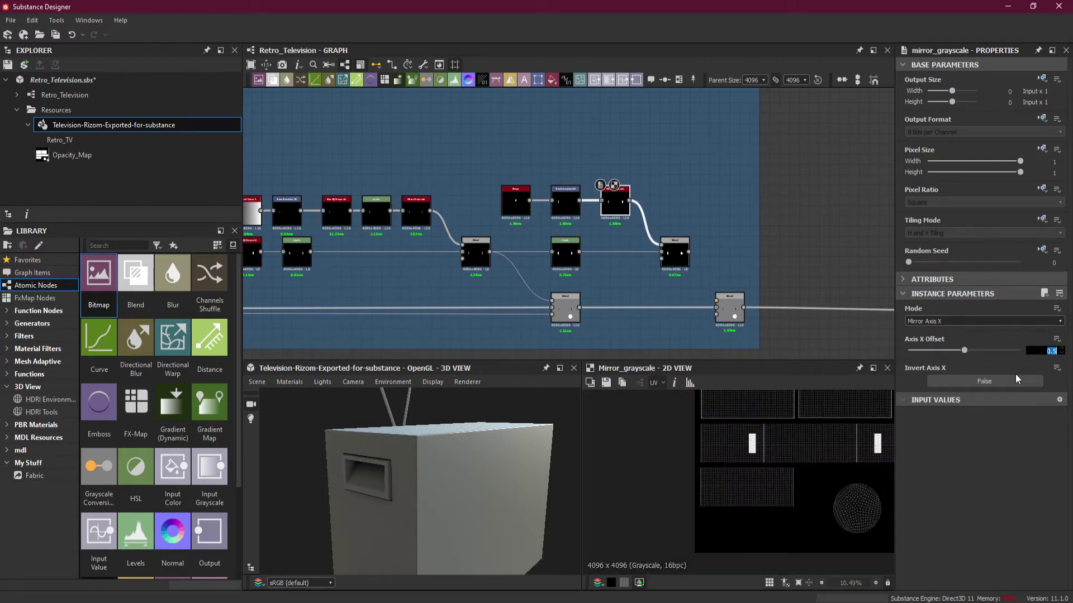
{"action": "type", "text": ".48"}
{"action": "key", "text": "Return"}
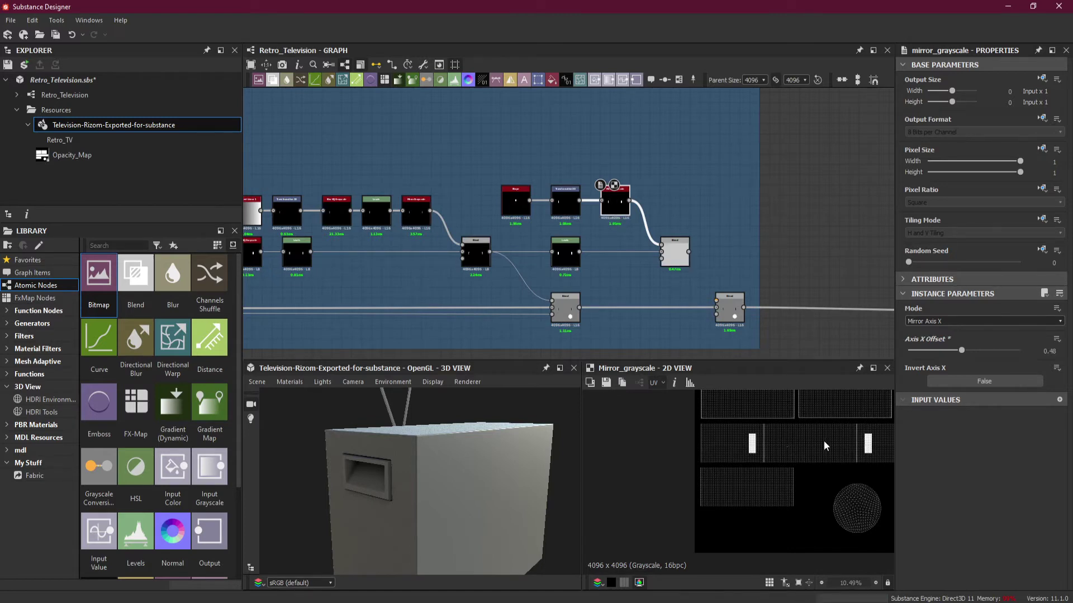
{"action": "scroll", "coordinate": [826, 440], "scroll_direction": "up", "scroll_amount": 3}
{"action": "left_click", "coordinate": [675, 254]}
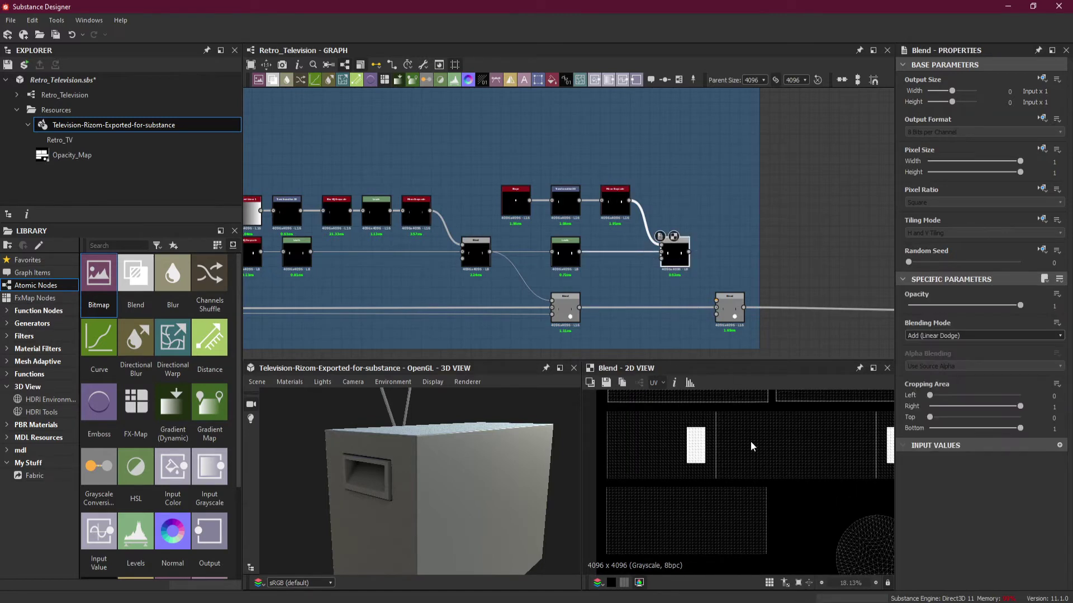
{"action": "middle_click_drag", "start_coordinate": [779, 452], "coordinate": [728, 452]}
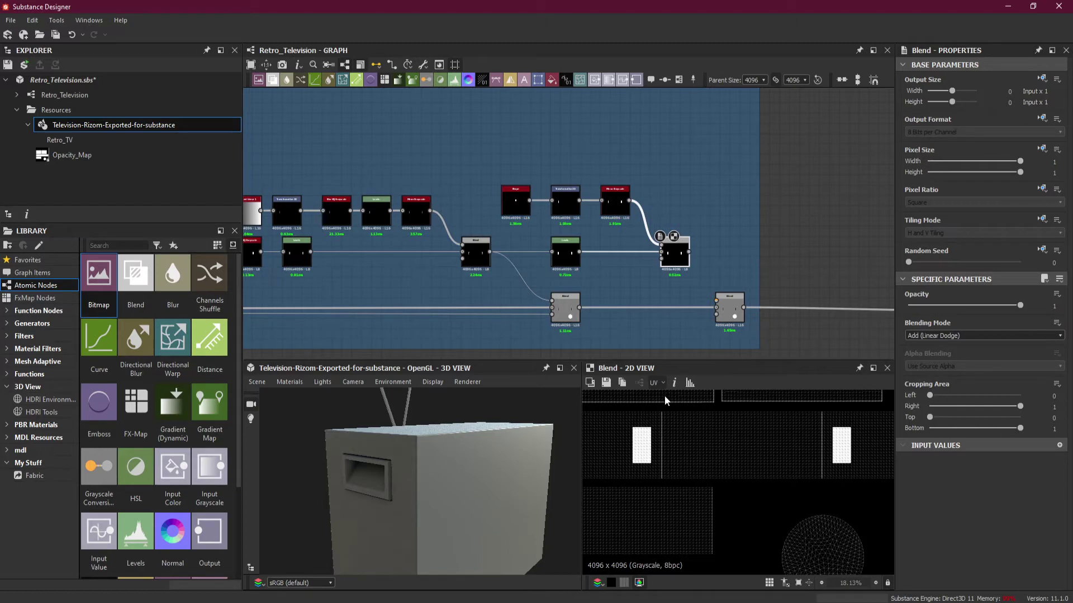
Add a comment to the graph and place it just above the additive Blend that combines the handle masks.
{"action": "scroll", "coordinate": [695, 247], "scroll_direction": "up", "scroll_amount": 1}
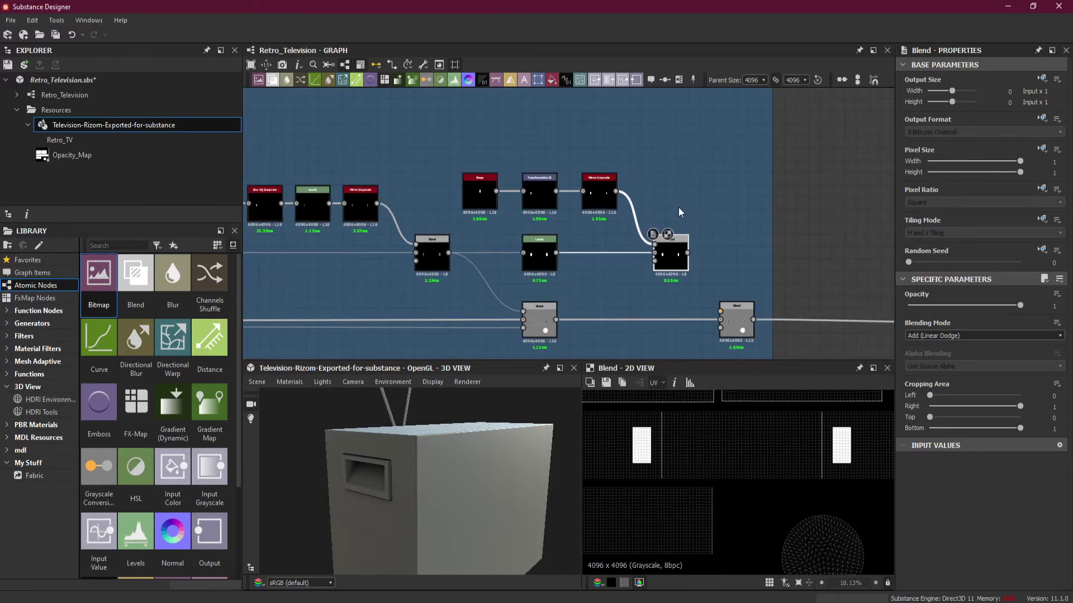
{"action": "scroll", "coordinate": [678, 206], "scroll_direction": "up", "scroll_amount": 1}
{"action": "right_click", "coordinate": [666, 193]}
{"action": "left_click", "coordinate": [720, 214]}
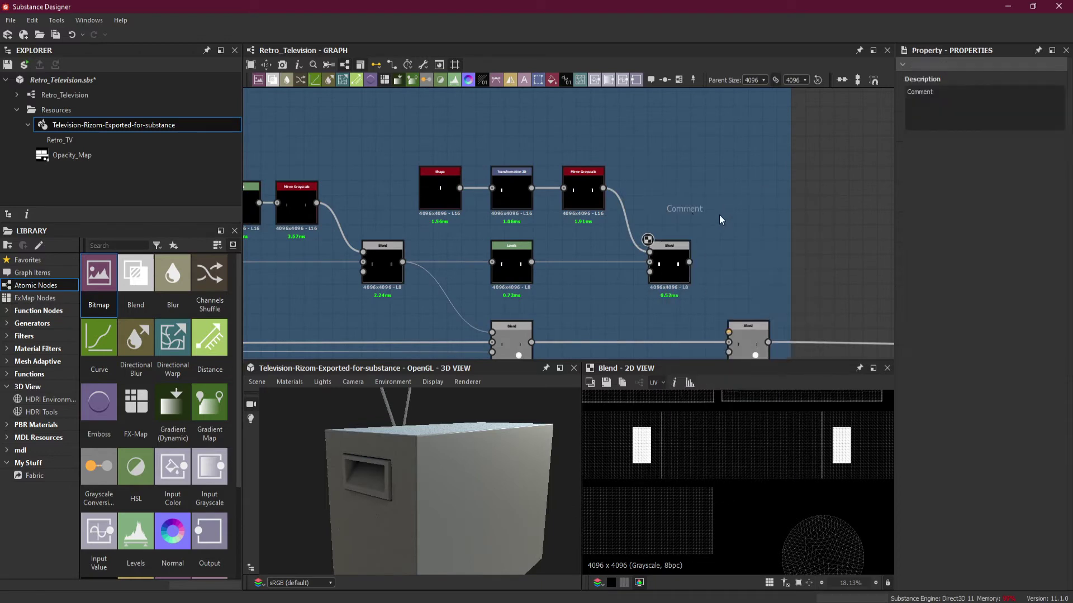
{"action": "left_click_drag", "start_coordinate": [690, 210], "coordinate": [677, 227]}
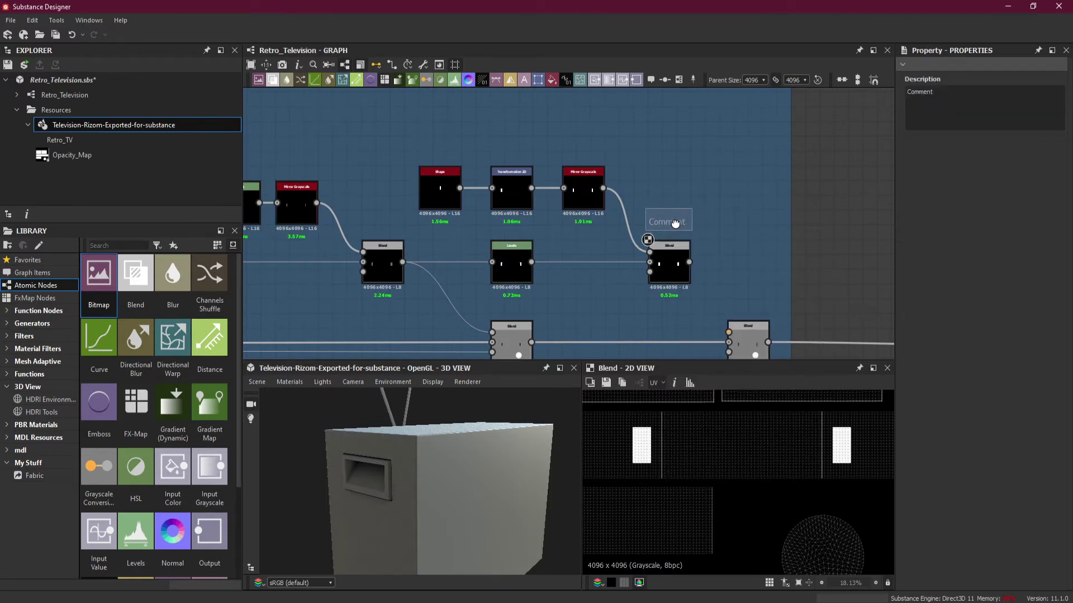
Change the new comment's description to "Handles Opacity Mask".
{"action": "scroll", "coordinate": [677, 227], "scroll_direction": "up", "scroll_amount": 3}
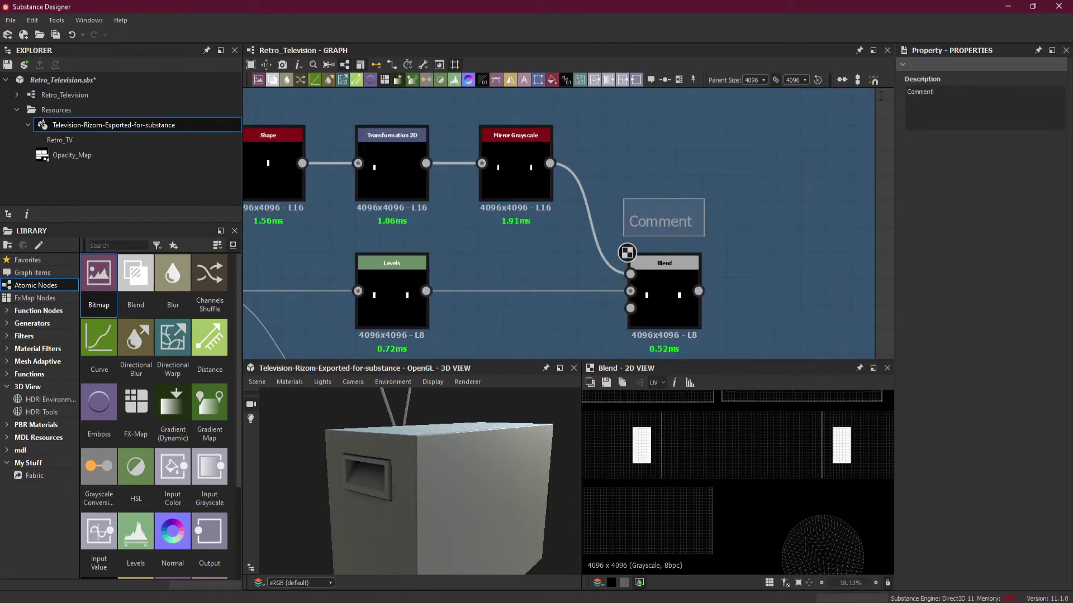
{"action": "left_click_drag", "start_coordinate": [934, 91], "coordinate": [912, 92]}
{"action": "type", "text": "Handles Opacity"}
{"action": "left_click", "coordinate": [881, 265]}
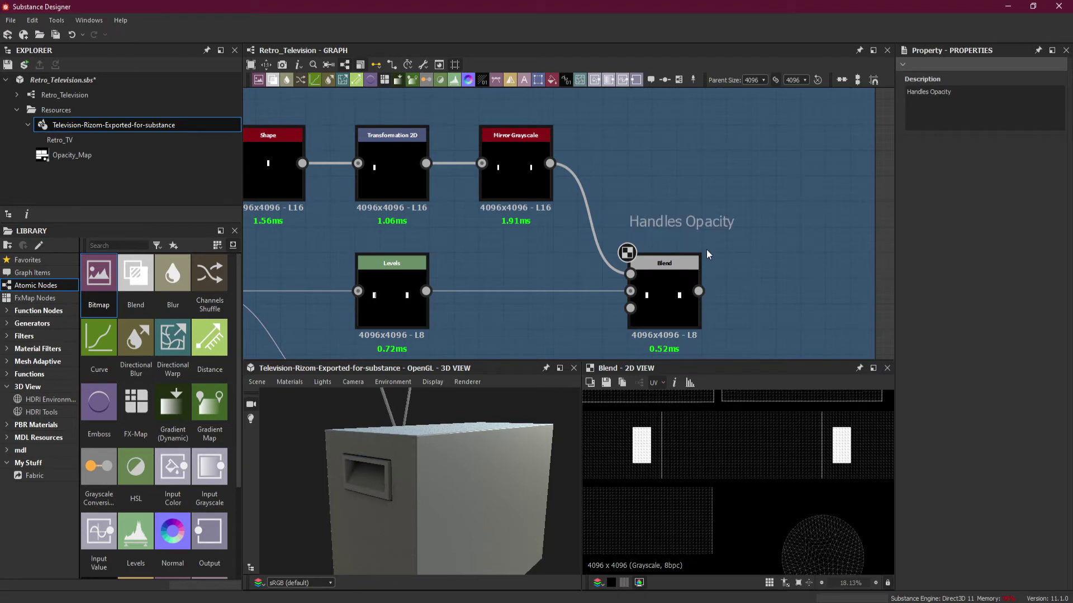
{"action": "left_click", "coordinate": [707, 234]}
{"action": "left_click", "coordinate": [997, 97]}
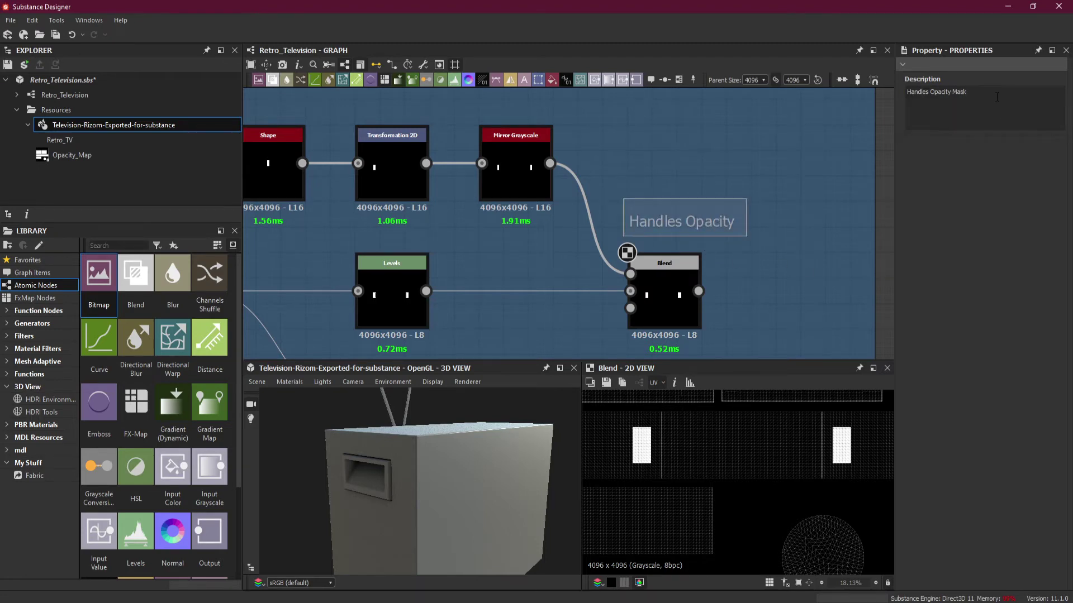
{"action": "left_click", "coordinate": [884, 246]}
Widen the Picking Handles frame at its right edge and move the last Blend node further along inside it.
{"action": "scroll", "coordinate": [759, 267], "scroll_direction": "down", "scroll_amount": 4}
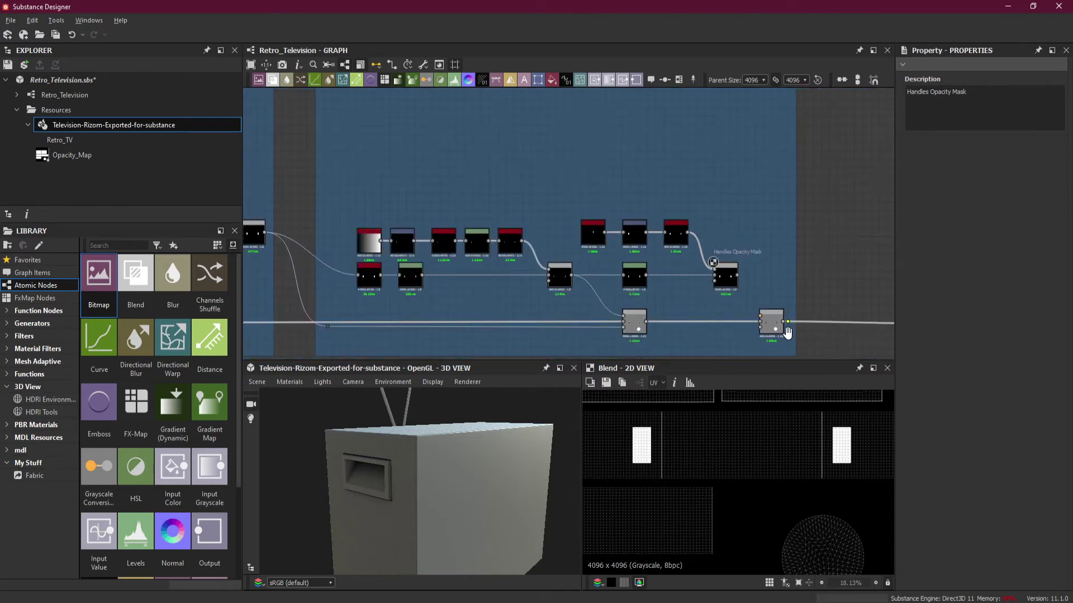
{"action": "middle_click_drag", "start_coordinate": [777, 323], "coordinate": [720, 284]}
{"action": "scroll", "coordinate": [719, 285], "scroll_direction": "up", "scroll_amount": 2}
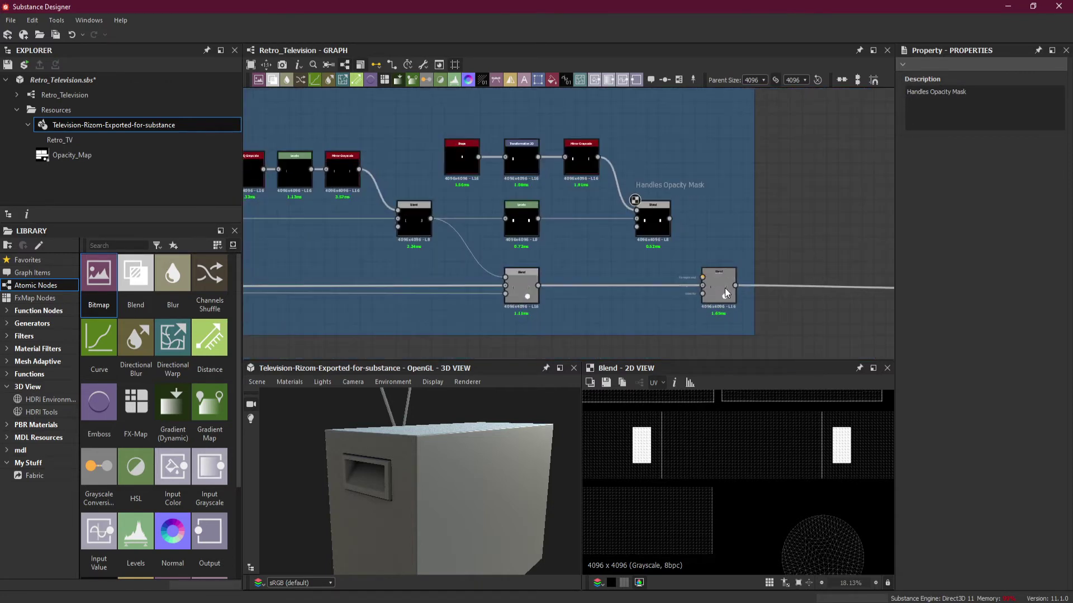
{"action": "scroll", "coordinate": [726, 287], "scroll_direction": "down", "scroll_amount": 2}
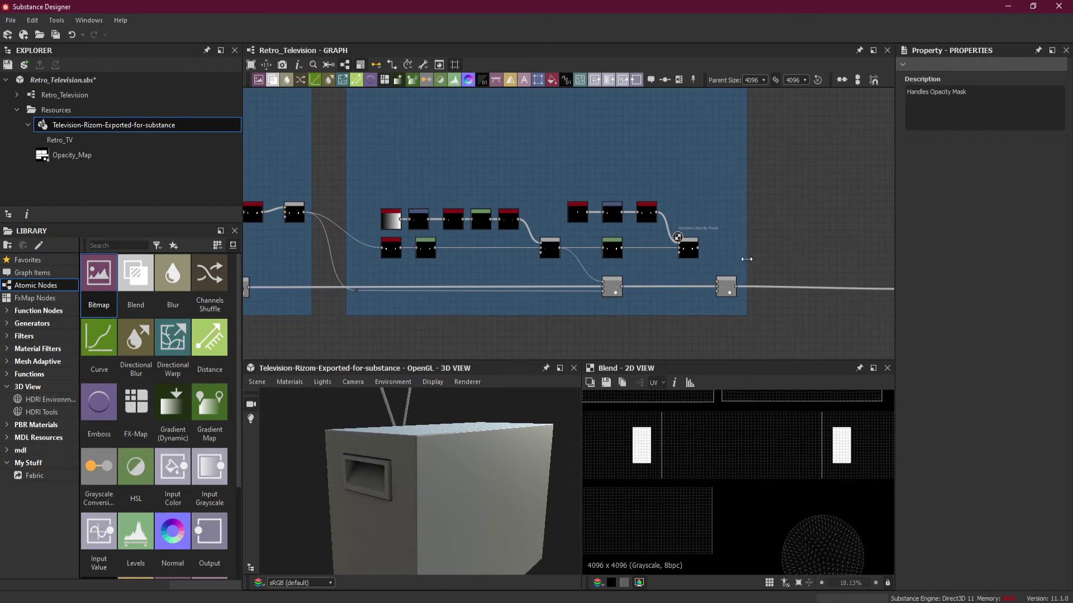
{"action": "left_click_drag", "start_coordinate": [746, 259], "coordinate": [859, 260]}
{"action": "left_click_drag", "start_coordinate": [728, 296], "coordinate": [790, 293]}
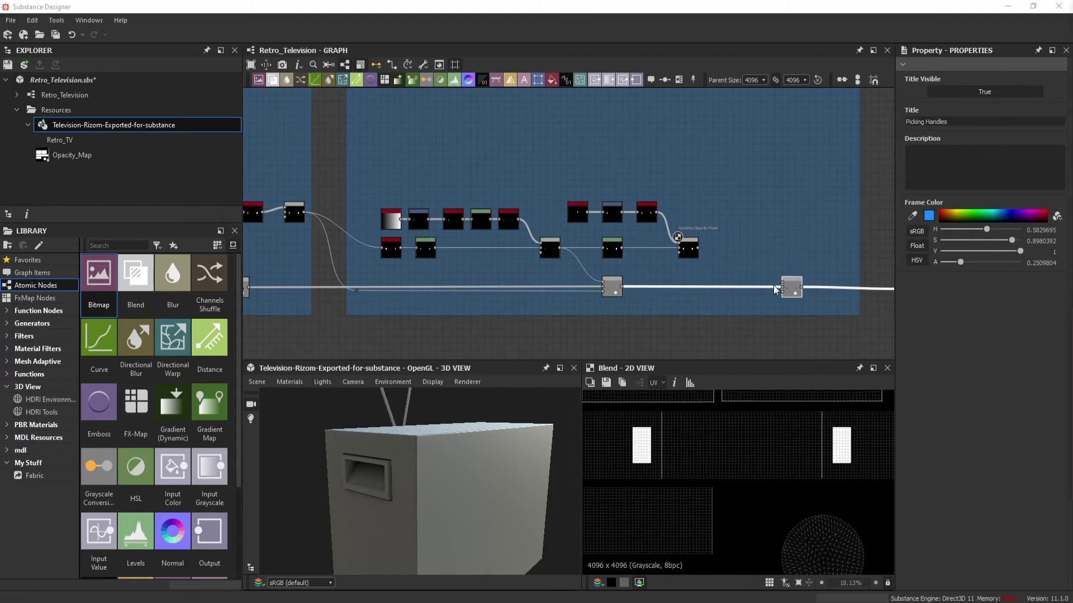
Route the Handles Opacity Mask Blend through a Dot node into the last Blend's Opacity input, and preview that Blend.
{"action": "scroll", "coordinate": [793, 277], "scroll_direction": "up", "scroll_amount": 3}
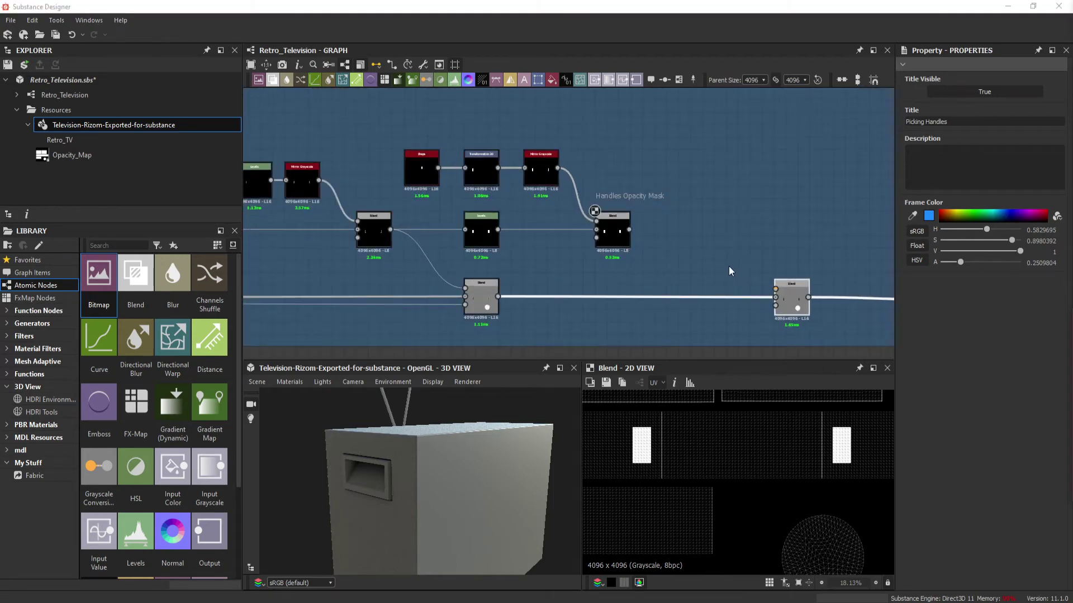
{"action": "middle_click_drag", "start_coordinate": [729, 266], "coordinate": [665, 251]}
{"action": "scroll", "coordinate": [665, 251], "scroll_direction": "up", "scroll_amount": 2}
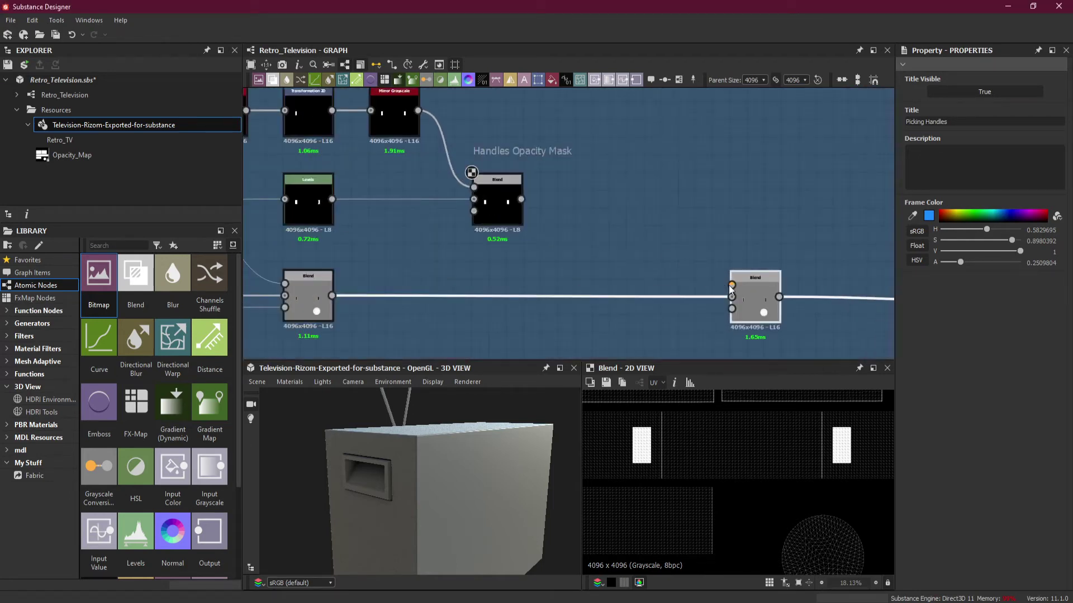
{"action": "left_click", "coordinate": [756, 301]}
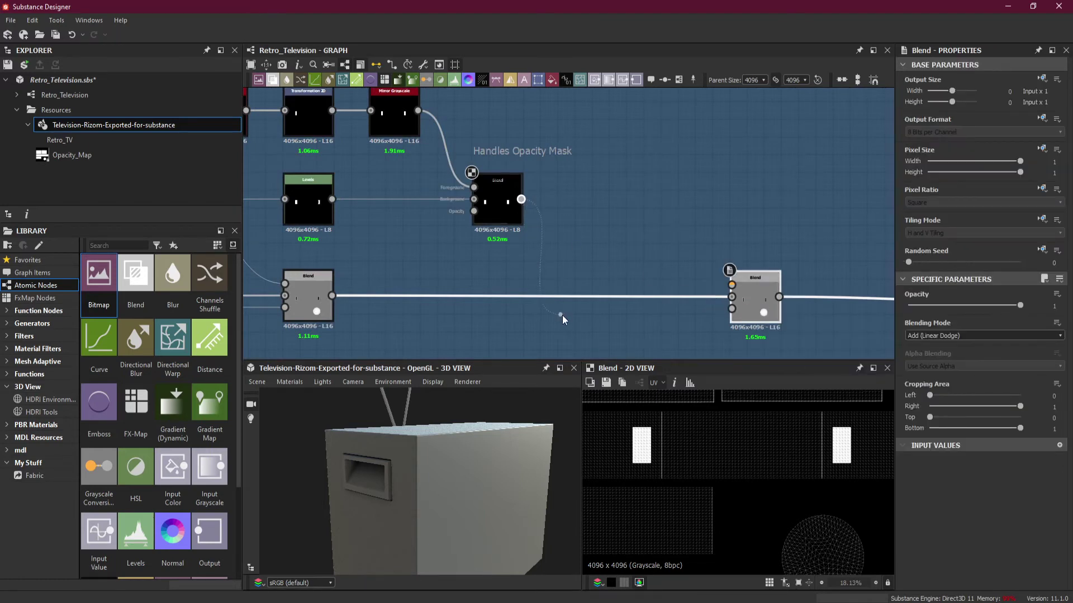
{"action": "left_click_drag", "start_coordinate": [562, 315], "coordinate": [581, 314]}
{"action": "left_click_drag", "start_coordinate": [589, 314], "coordinate": [731, 309]}
{"action": "left_click_drag", "start_coordinate": [588, 319], "coordinate": [581, 315]}
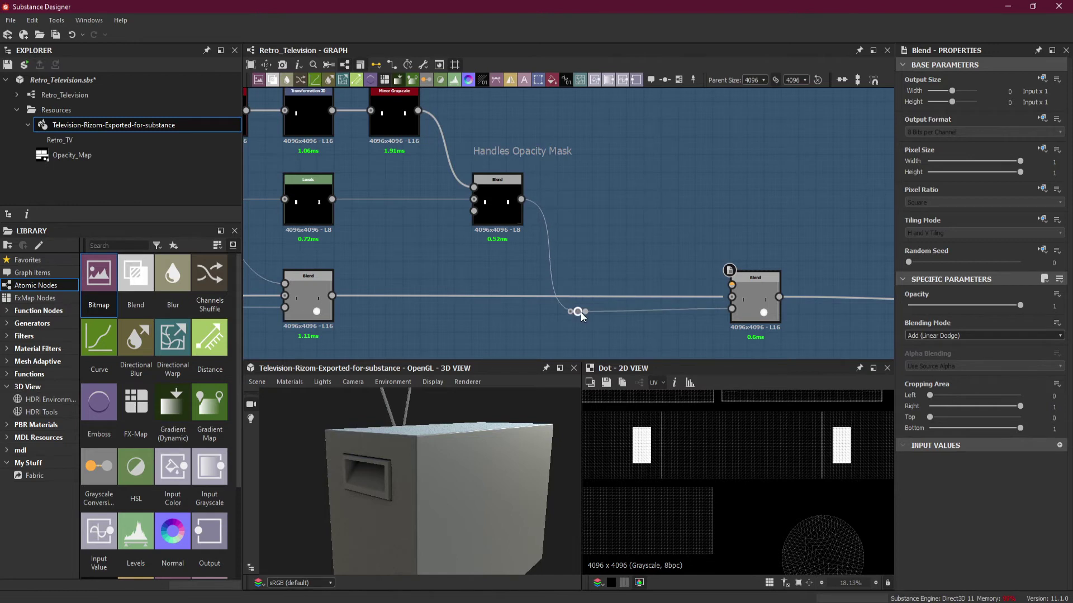
{"action": "left_click", "coordinate": [756, 297]}
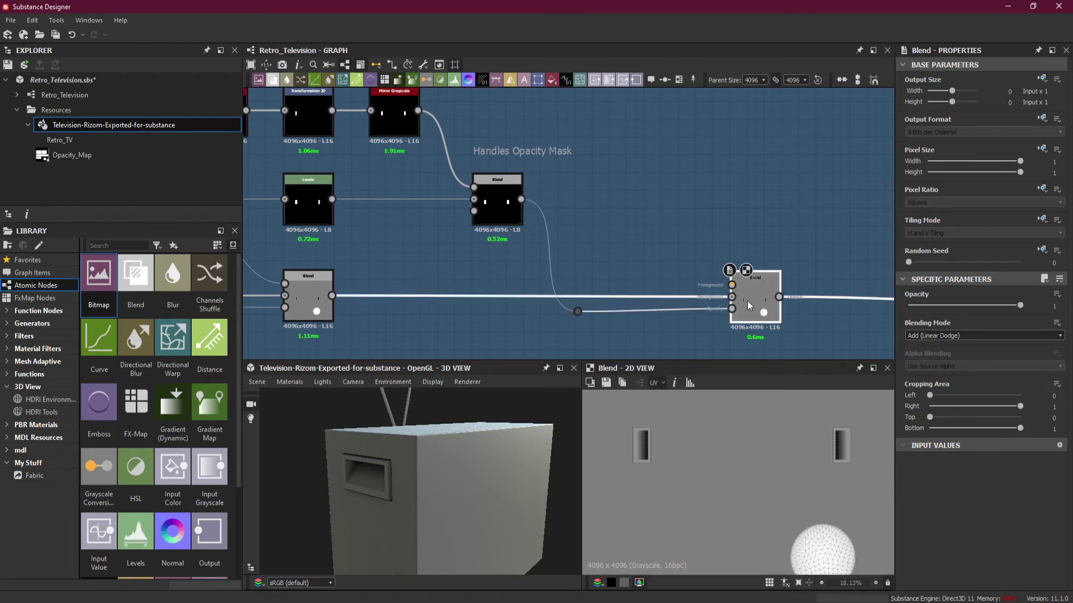
Add a Perlin Noise node and connect it to the last Blend's Foreground input.
{"action": "scroll", "coordinate": [749, 292], "scroll_direction": "up", "scroll_amount": 1}
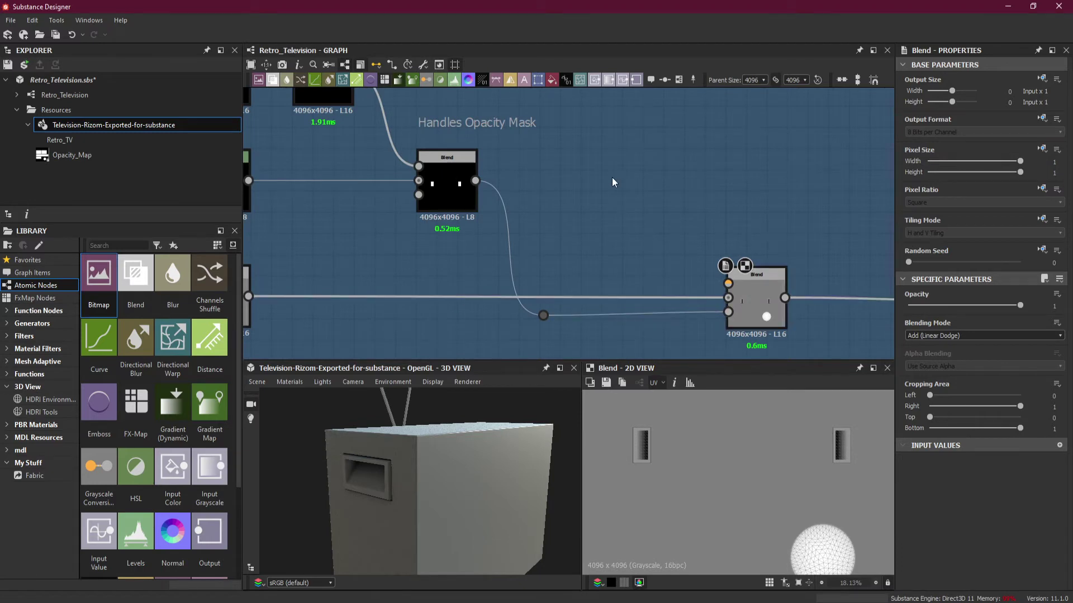
{"action": "key", "text": "space"}
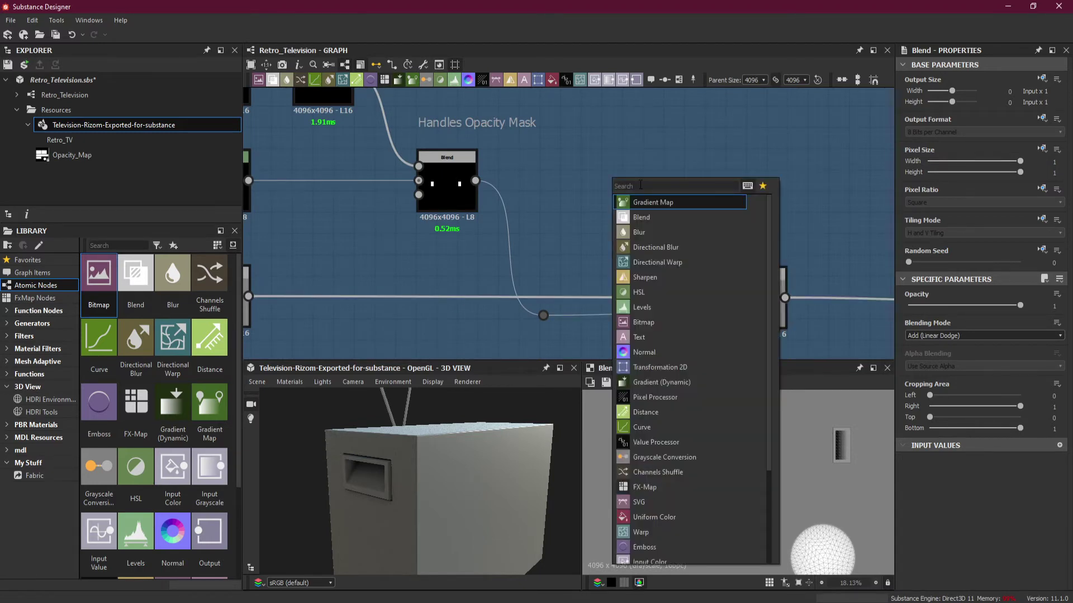
{"action": "type", "text": "per"}
{"action": "left_click", "coordinate": [695, 217]}
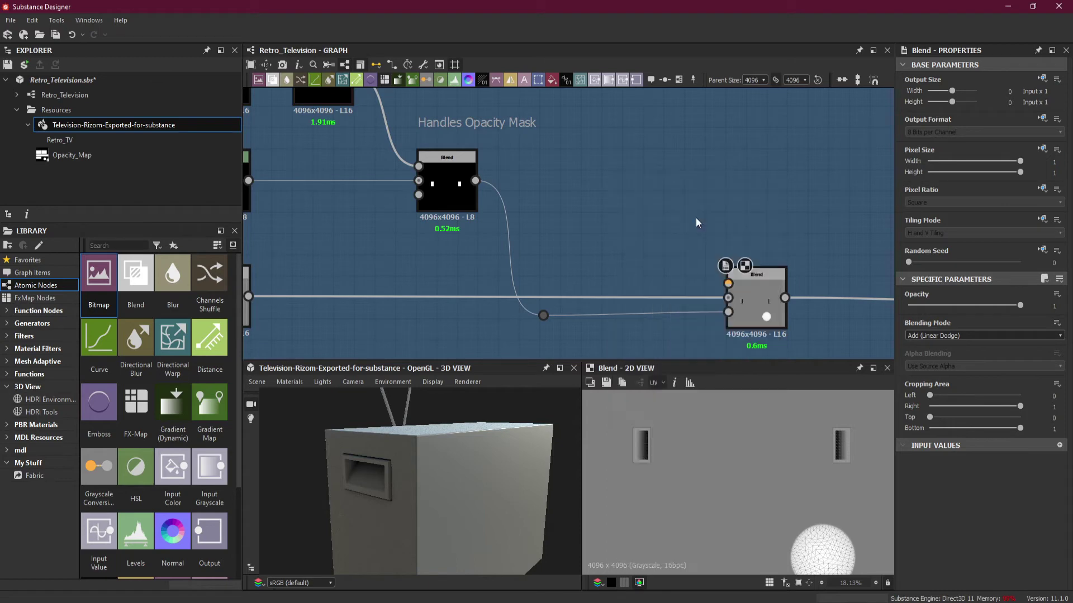
{"action": "left_click_drag", "start_coordinate": [615, 176], "coordinate": [730, 283]}
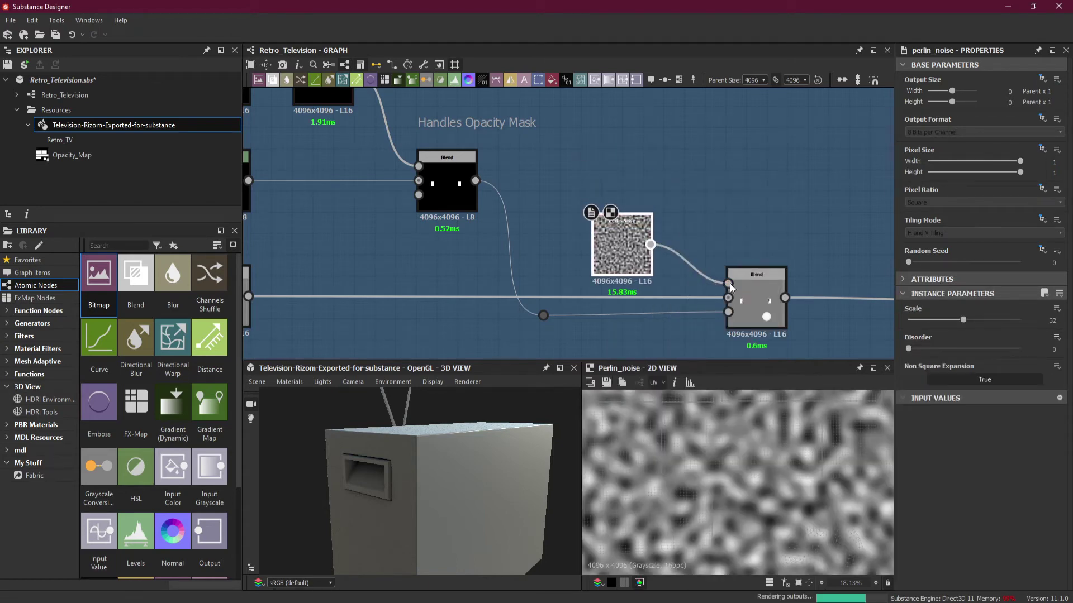
Set the Perlin Noise Scale to 64 with the television handle in close view on the 3D model.
{"action": "scroll", "coordinate": [346, 478], "scroll_direction": "up", "scroll_amount": 5}
{"action": "left_click_drag", "start_coordinate": [358, 478], "coordinate": [525, 443]}
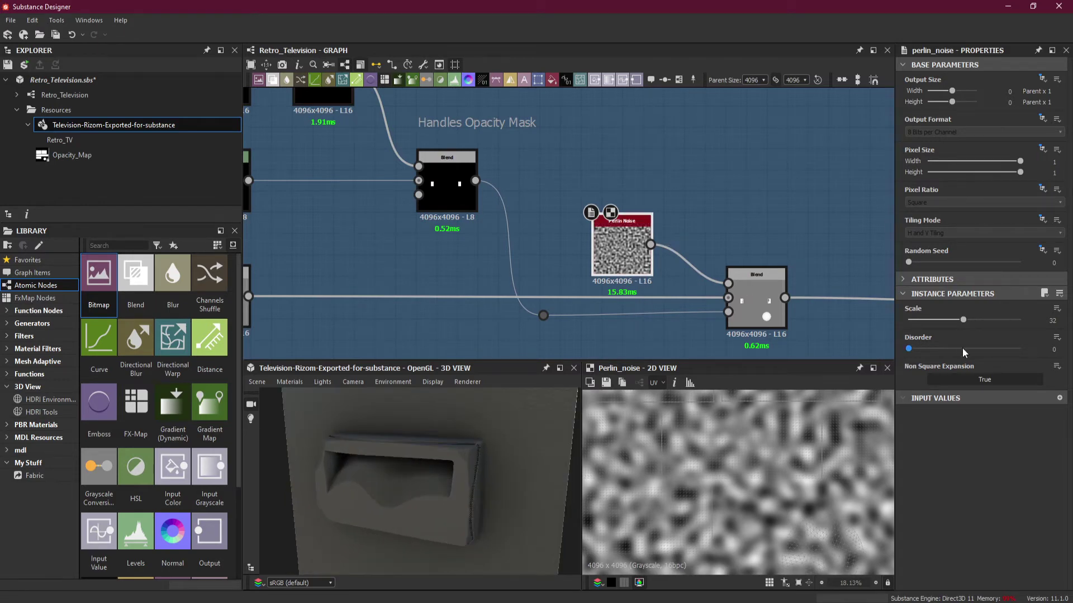
{"action": "left_click_drag", "start_coordinate": [963, 323], "coordinate": [1037, 325]}
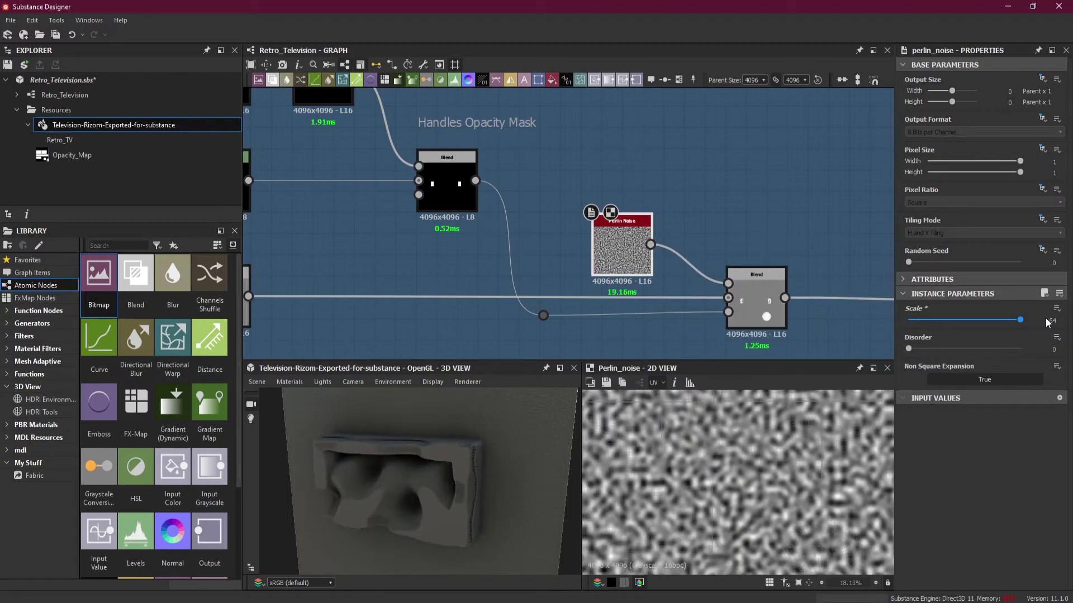
Insert a Safe Transform Grayscale node between Perlin Noise and the Blend, and align it beside the noise node.
{"action": "left_click_drag", "start_coordinate": [619, 265], "coordinate": [569, 229]}
{"action": "left_click_drag", "start_coordinate": [667, 203], "coordinate": [636, 251]}
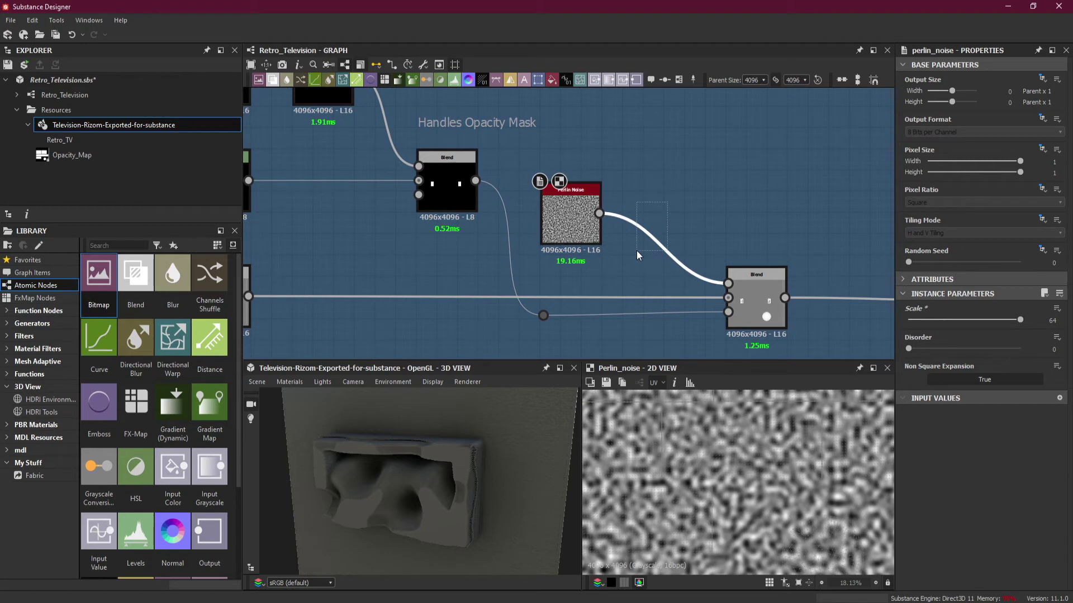
{"action": "key", "text": "space"}
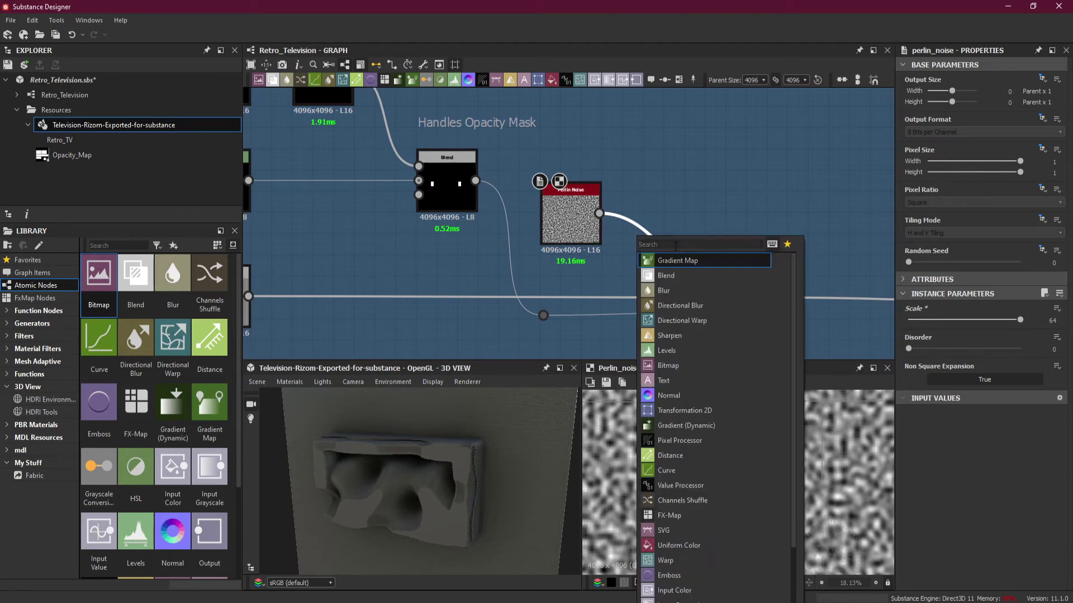
{"action": "type", "text": "safe"}
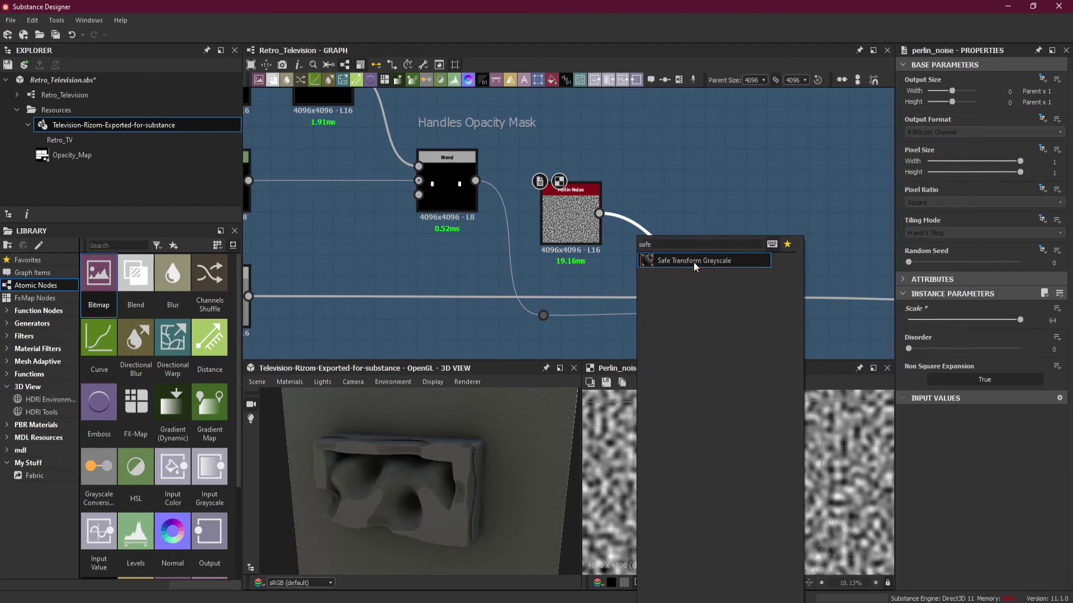
{"action": "left_click", "coordinate": [692, 261]}
{"action": "left_click_drag", "start_coordinate": [672, 274], "coordinate": [665, 233]}
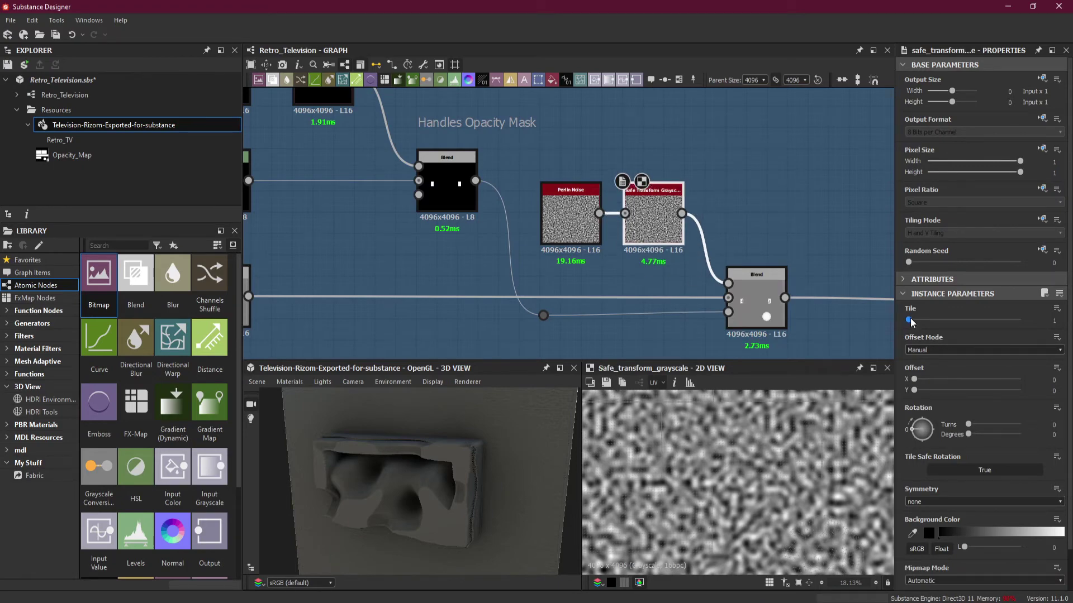
Set the Safe Transform Grayscale Tile to 11 and preview the Blend close up on the left handle.
{"action": "left_click_drag", "start_coordinate": [910, 320], "coordinate": [983, 321]}
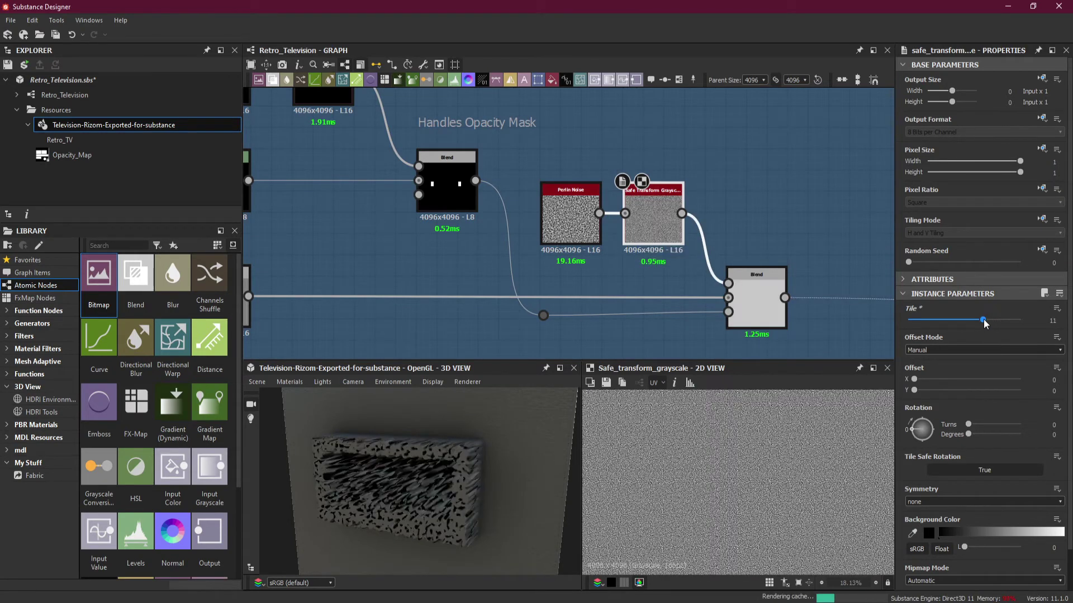
{"action": "double_click", "coordinate": [759, 313]}
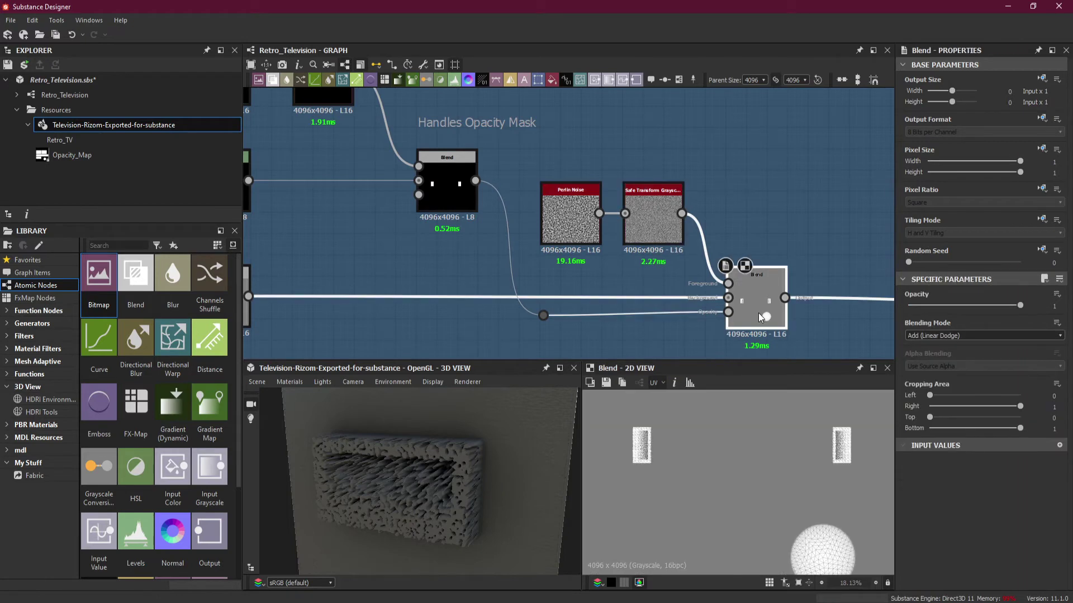
{"action": "scroll", "coordinate": [654, 437], "scroll_direction": "up", "scroll_amount": 8}
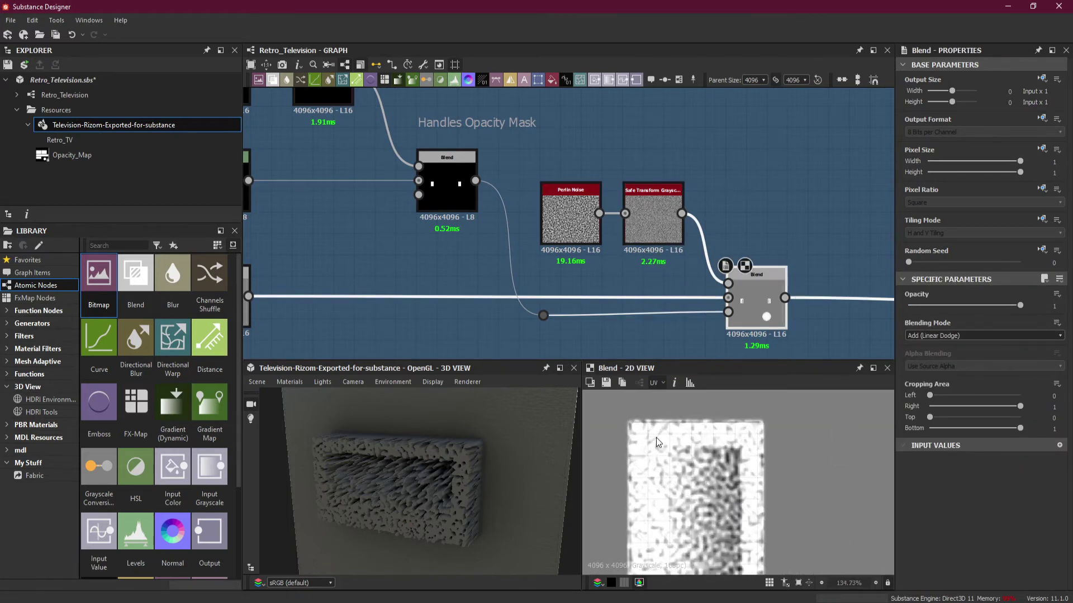
Try finer noise on the handle by raising the Safe Transform Grayscale Tile to 16 and then 25.
{"action": "left_click", "coordinate": [666, 232]}
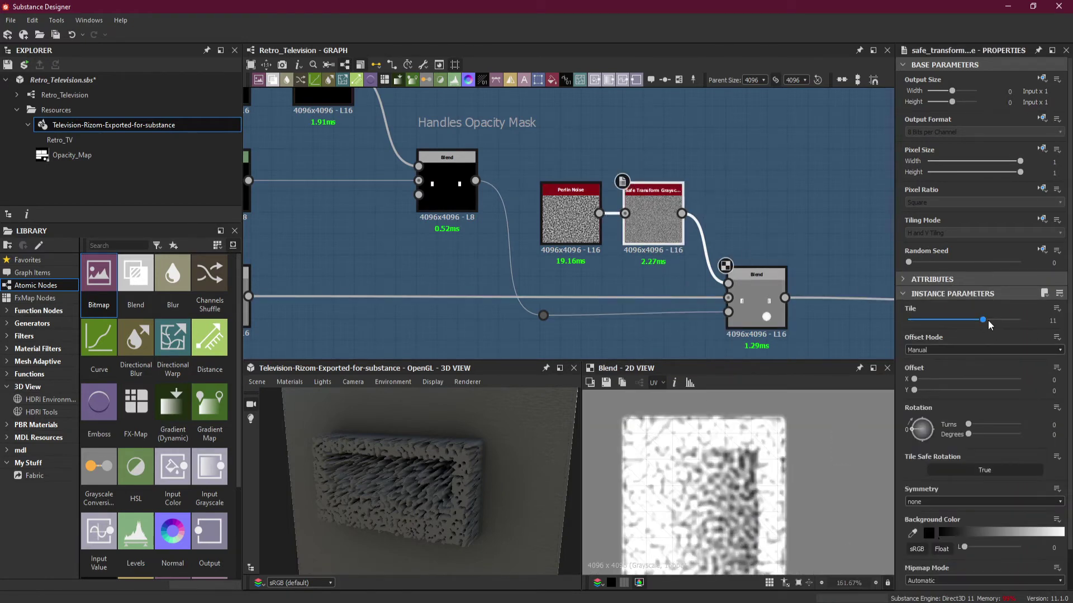
{"action": "left_click_drag", "start_coordinate": [988, 321], "coordinate": [1028, 321]}
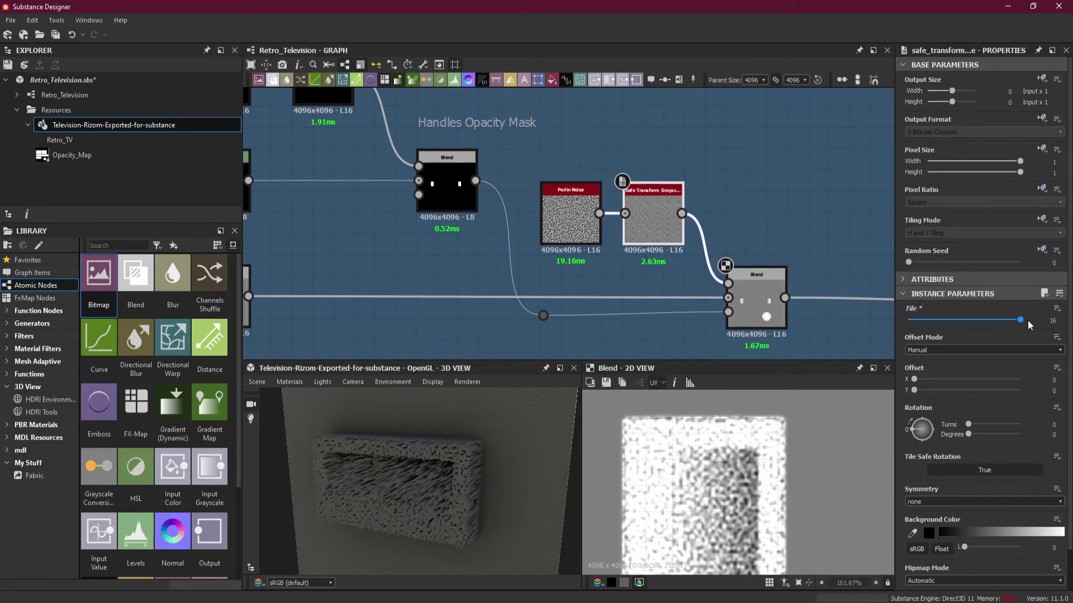
{"action": "double_click", "coordinate": [1028, 320]}
{"action": "type", "text": "25"}
{"action": "key", "text": "Return"}
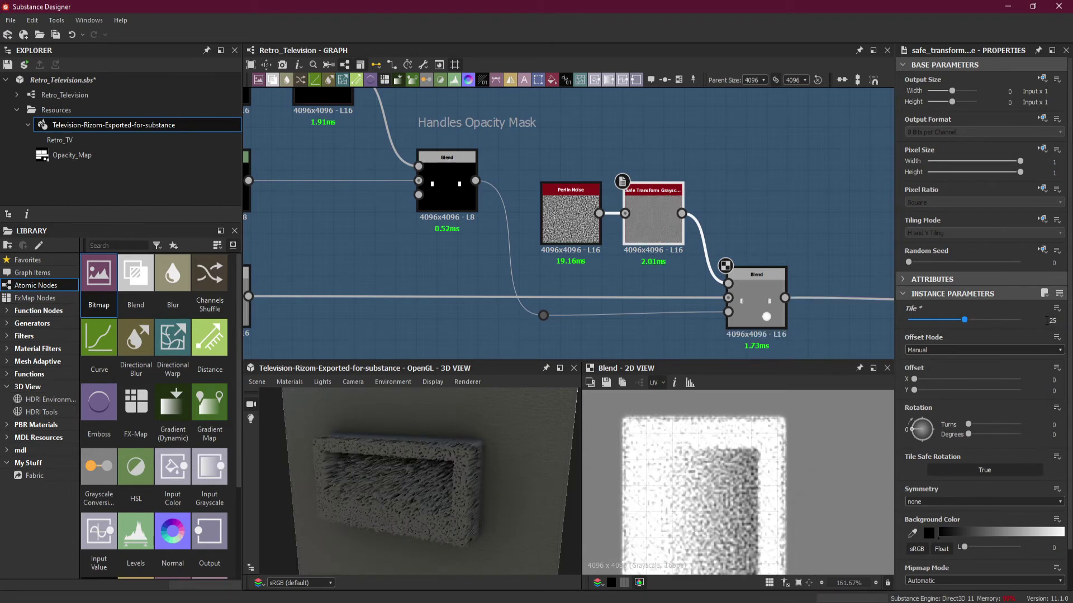
Try a Tile value of 49 and then 80 on the Safe Transform Grayscale node.
{"action": "left_click_drag", "start_coordinate": [970, 327], "coordinate": [1036, 326]}
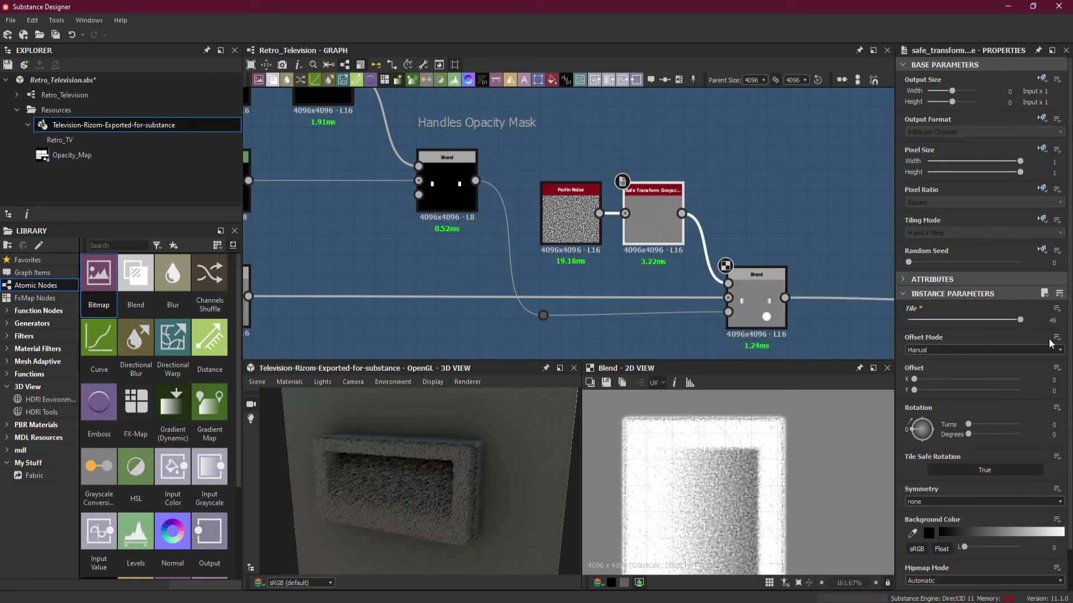
{"action": "left_click", "coordinate": [1052, 321]}
{"action": "type", "text": "80"}
{"action": "key", "text": "Return"}
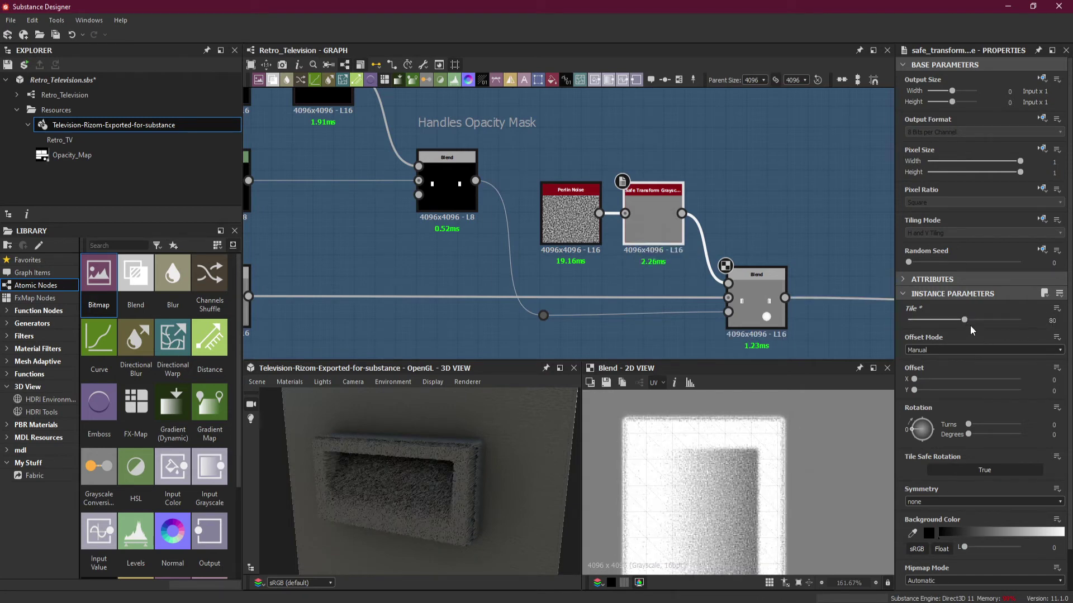
Try a Tile value of about 136 on the Safe Transform Grayscale node, and settle on 100.
{"action": "left_click_drag", "start_coordinate": [966, 319], "coordinate": [1004, 323]}
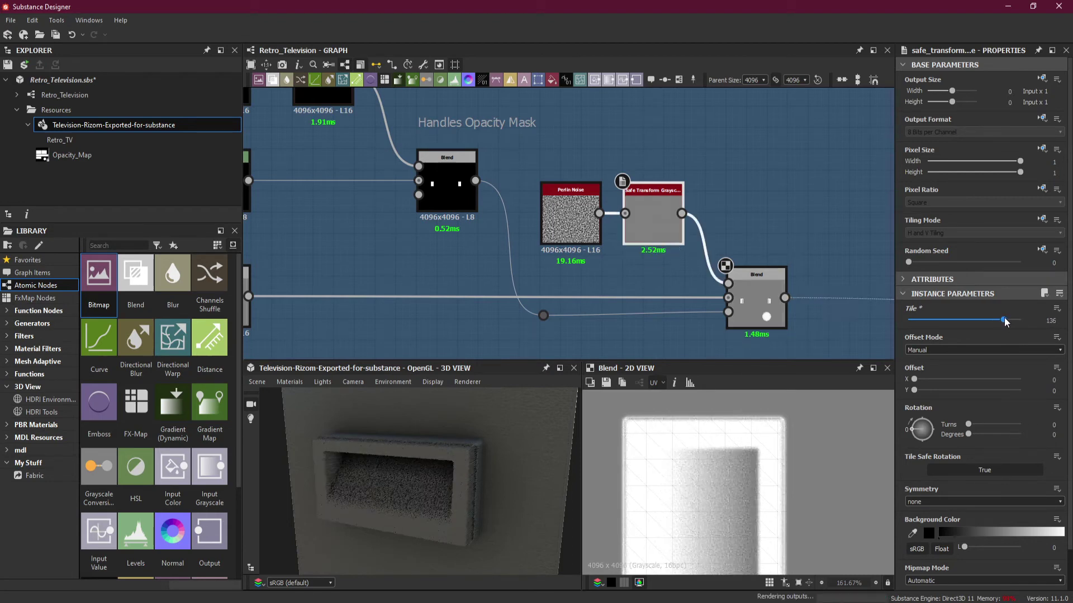
{"action": "left_click", "coordinate": [1038, 321]}
{"action": "type", "text": "100"}
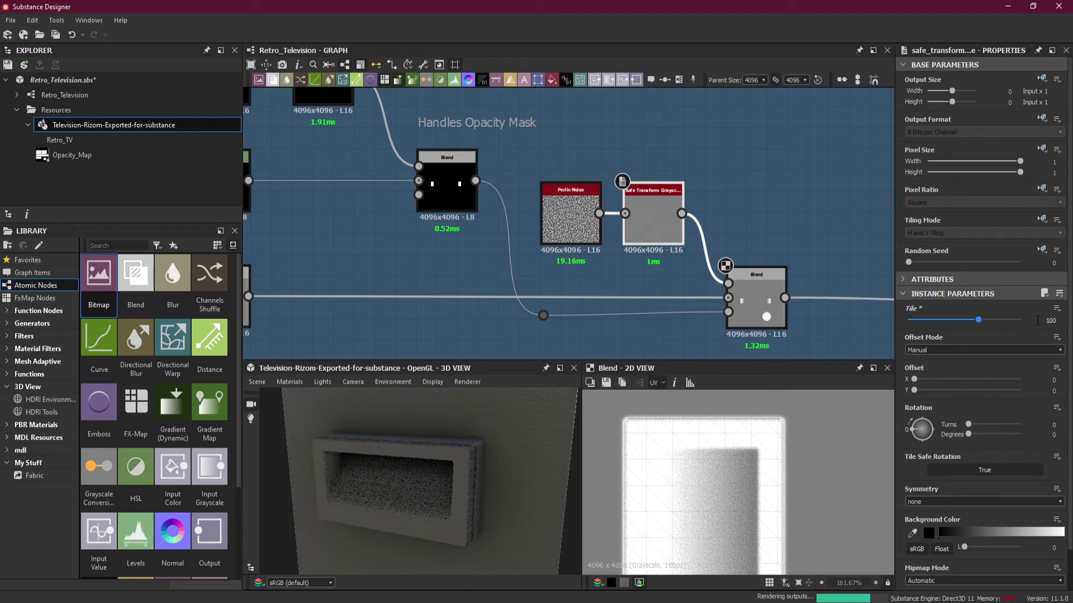
Move the final Blend node aside and insert a Levels node between Safe Transform Grayscale and the Blend.
{"action": "left_click_drag", "start_coordinate": [425, 498], "coordinate": [458, 497]}
{"action": "left_click_drag", "start_coordinate": [759, 316], "coordinate": [853, 315]}
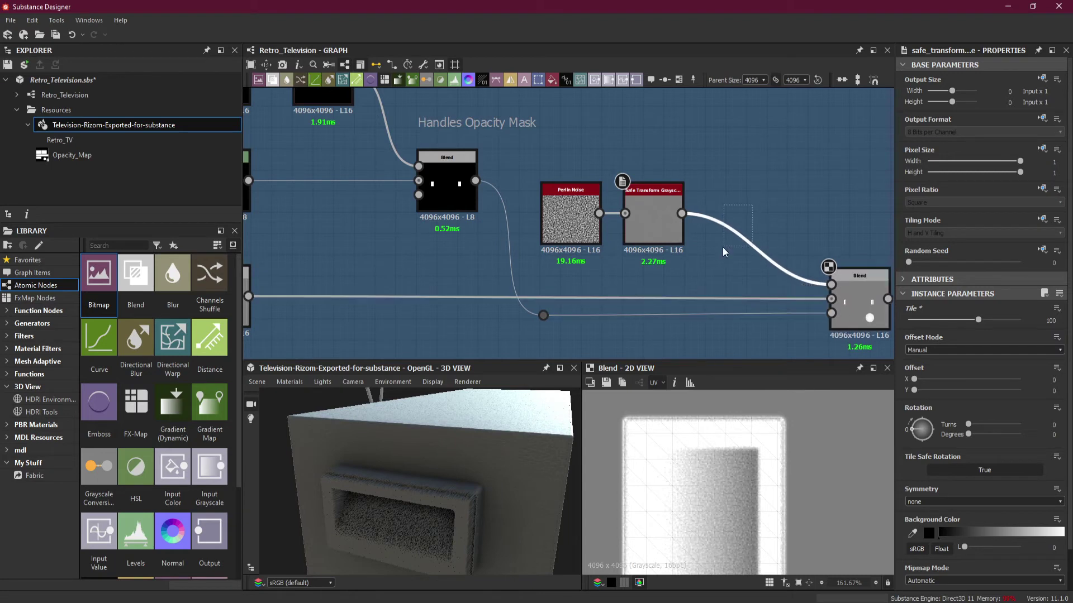
{"action": "key", "text": "space"}
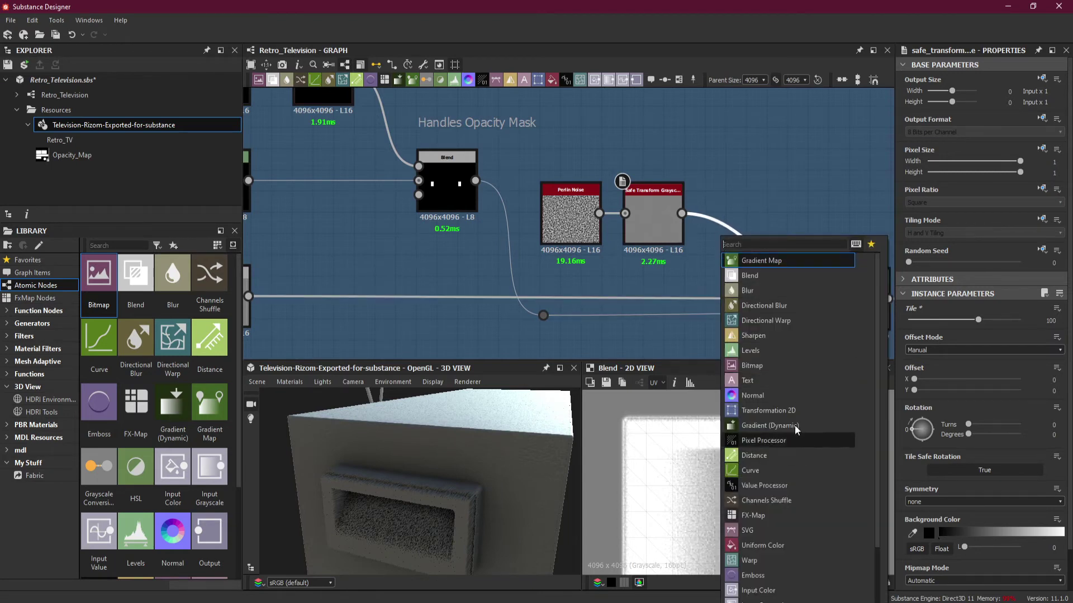
{"action": "left_click", "coordinate": [787, 352]}
{"action": "left_click_drag", "start_coordinate": [757, 277], "coordinate": [729, 226]}
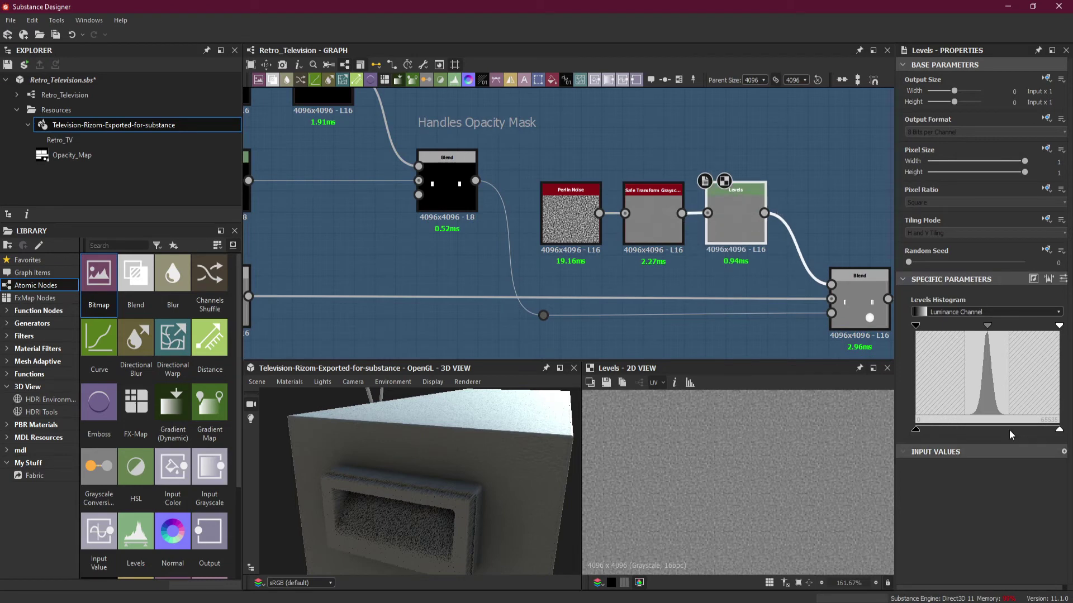
Preview the final Blend while lowering the Levels node's output white point to nearly black, checking the noise on the handle.
{"action": "left_click", "coordinate": [863, 304]}
{"action": "left_click", "coordinate": [732, 218]}
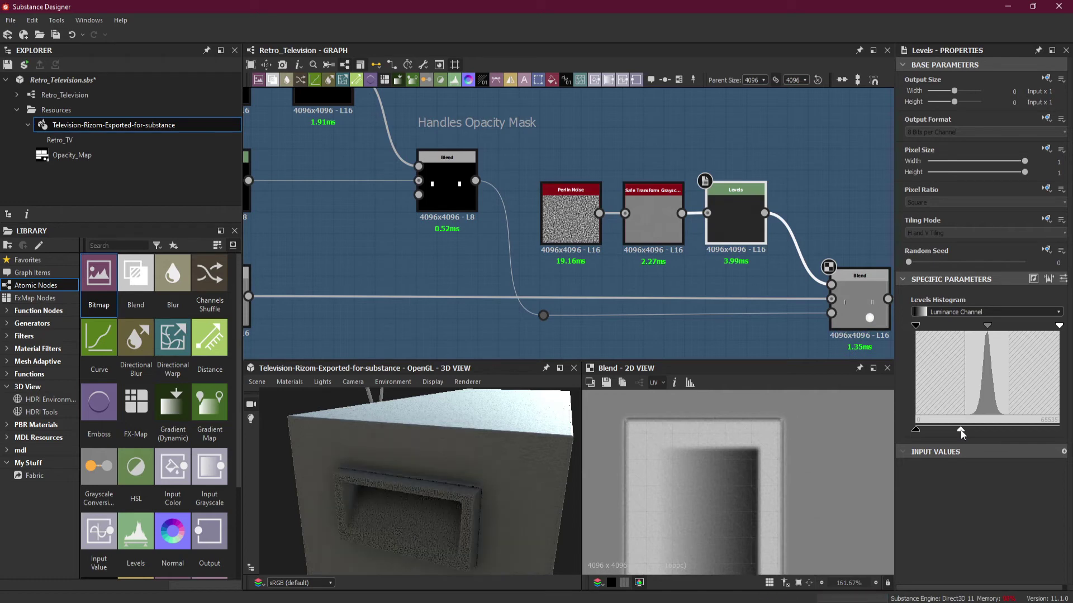
{"action": "left_click_drag", "start_coordinate": [961, 430], "coordinate": [933, 432]}
{"action": "scroll", "coordinate": [475, 550], "scroll_direction": "up", "scroll_amount": 5}
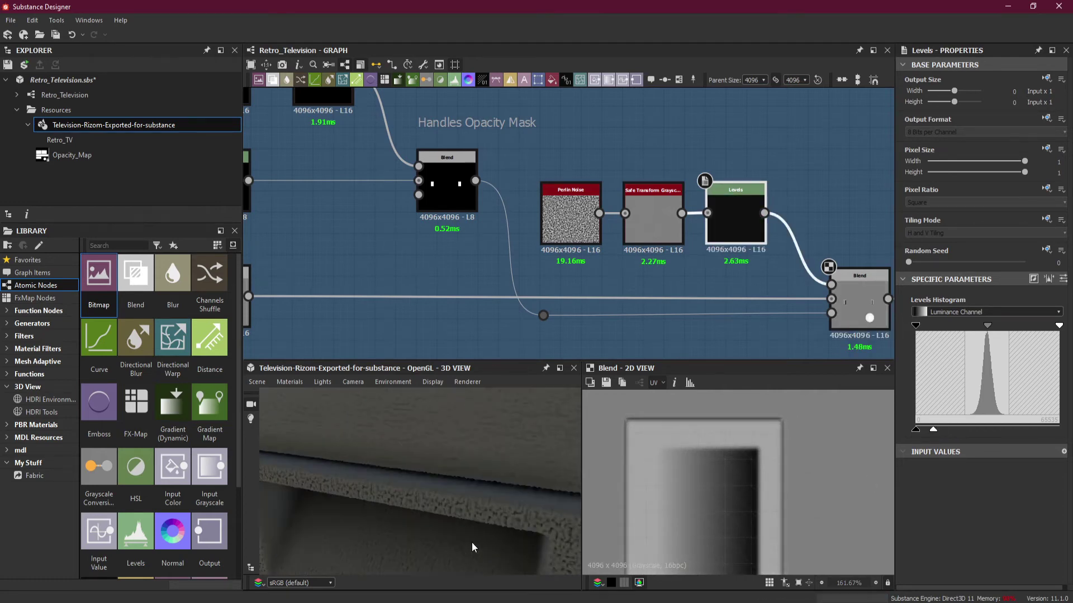
{"action": "scroll", "coordinate": [522, 525], "scroll_direction": "up", "scroll_amount": 4}
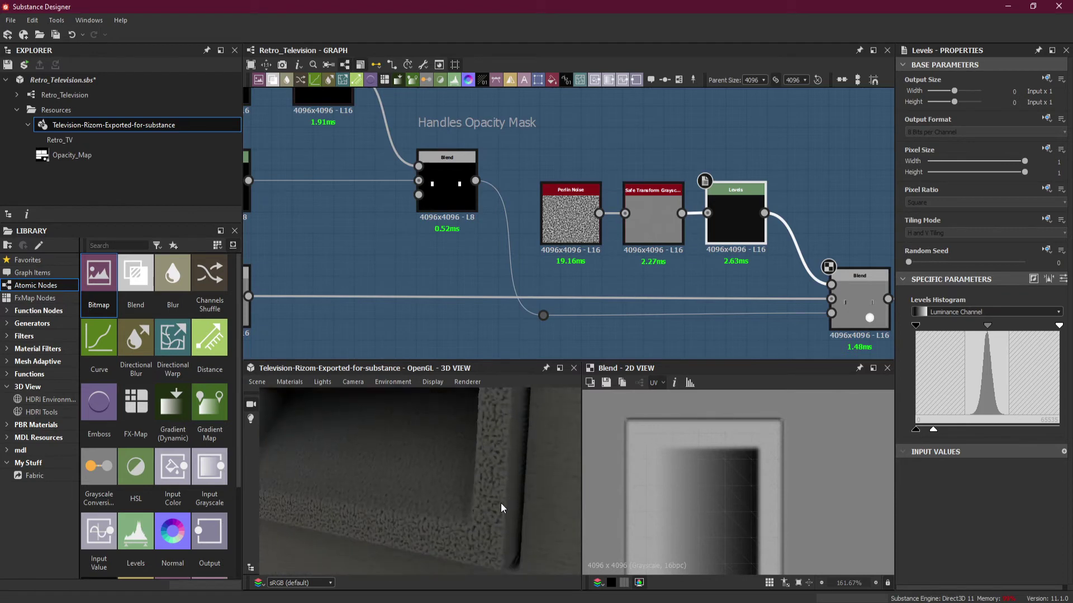
{"action": "left_click_drag", "start_coordinate": [934, 430], "coordinate": [919, 432]}
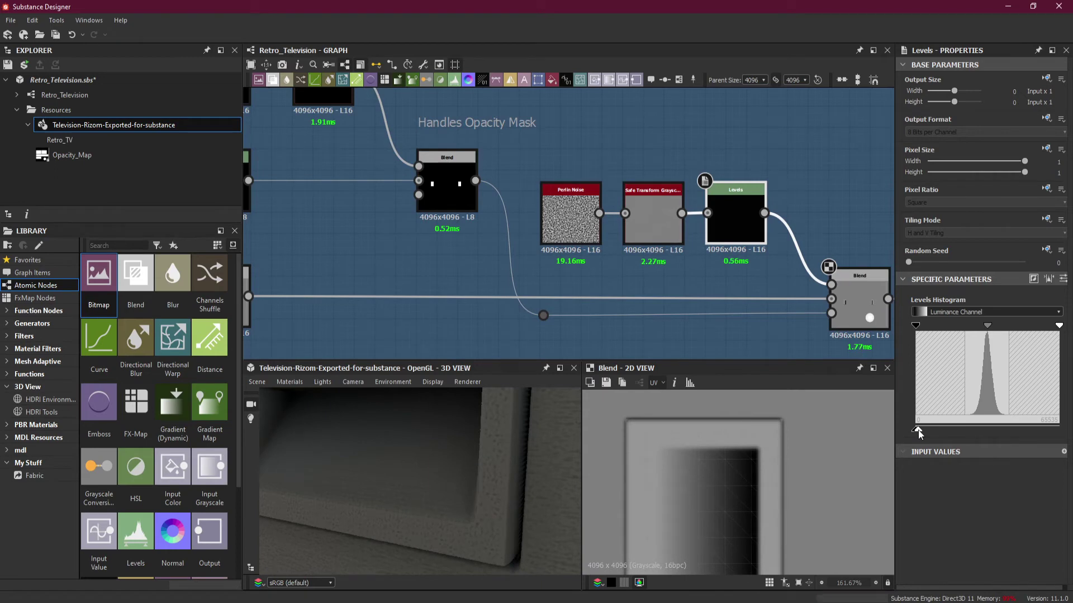
Show the Levels parameters as numeric sliders and try a Level Out High of 0.01, then 0.005.
{"action": "left_click", "coordinate": [1063, 279]}
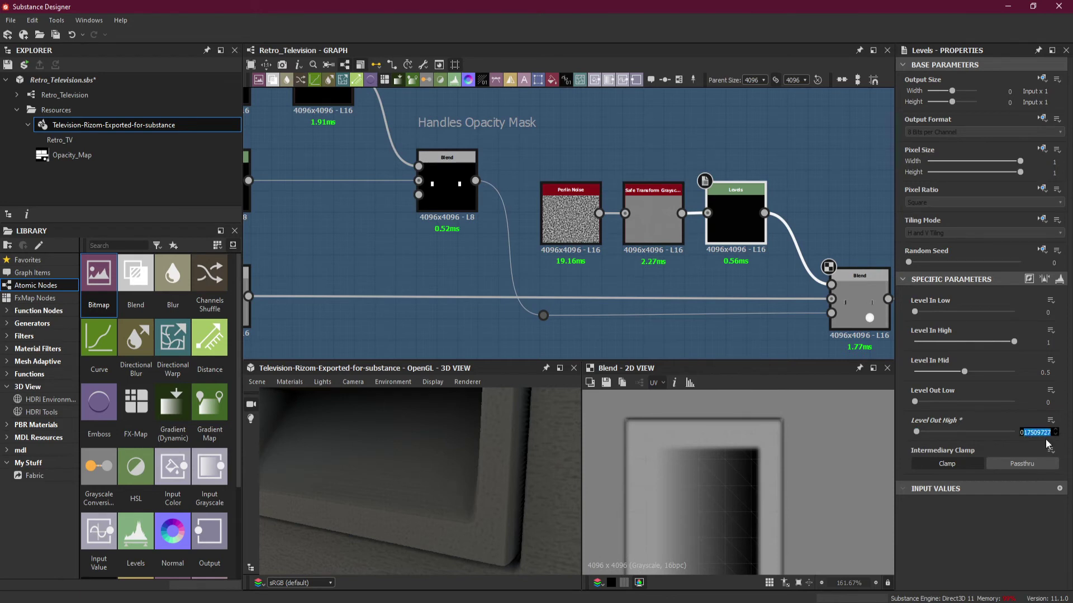
{"action": "type", "text": "0.01"}
{"action": "key", "text": "Return"}
{"action": "left_click_drag", "start_coordinate": [417, 487], "coordinate": [498, 510]}
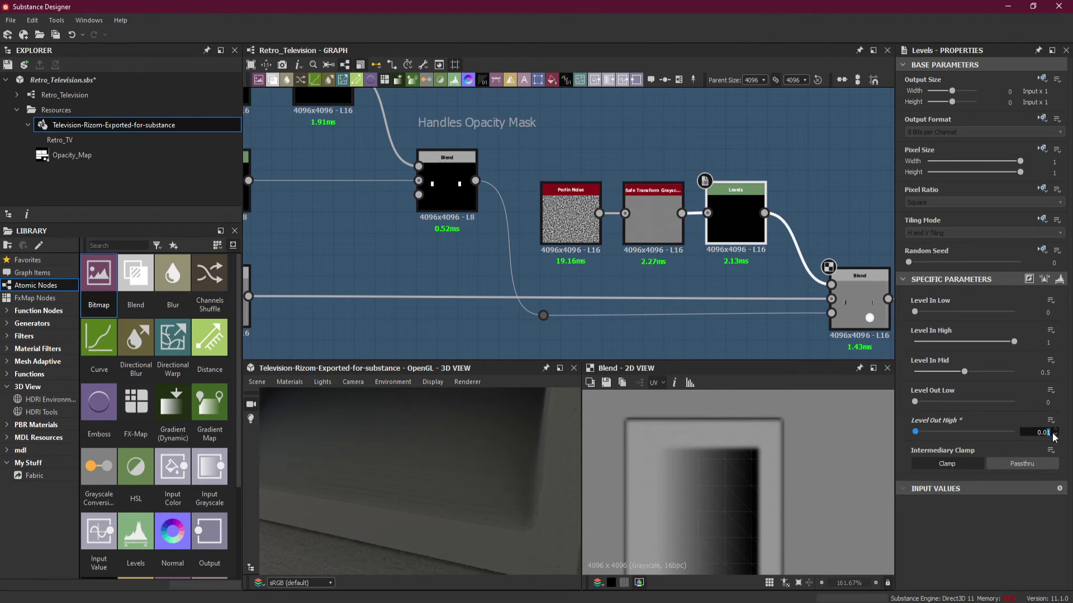
{"action": "key", "text": "Return"}
{"action": "left_click_drag", "start_coordinate": [539, 572], "coordinate": [509, 513]}
{"action": "left_click_drag", "start_coordinate": [407, 495], "coordinate": [404, 497]}
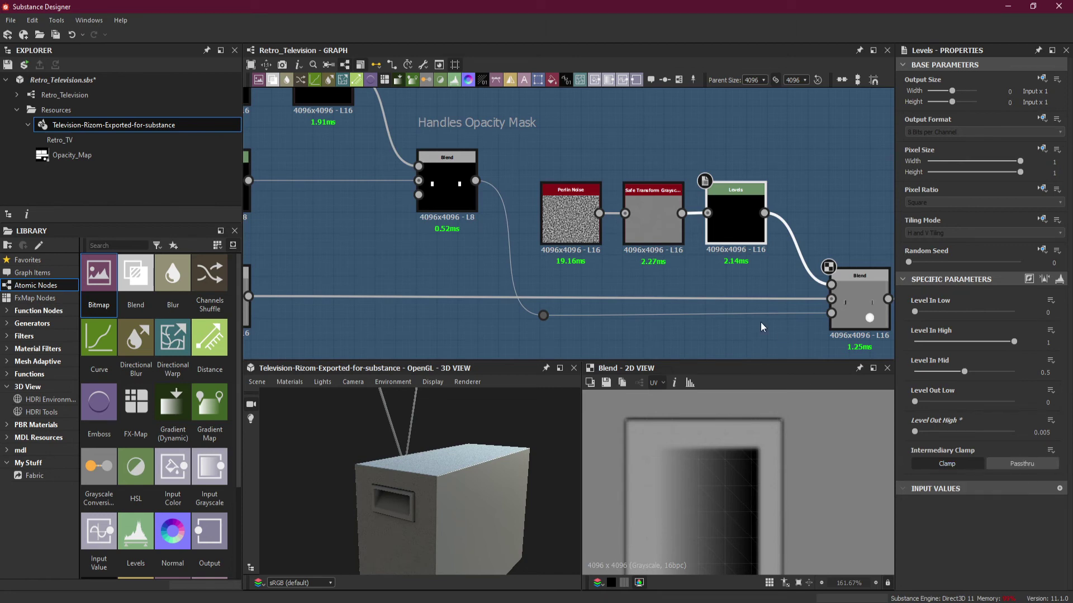
Try a Level Out High of 0.59 on the Levels node and inspect the handle close up.
{"action": "left_click_drag", "start_coordinate": [916, 432], "coordinate": [973, 434]}
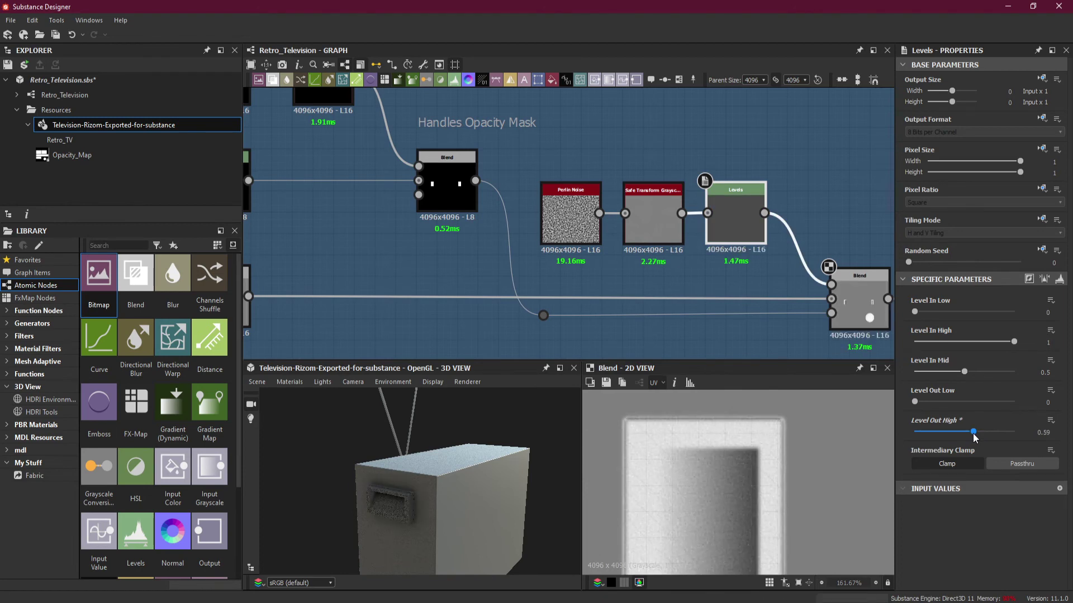
{"action": "scroll", "coordinate": [391, 508], "scroll_direction": "up", "scroll_amount": 5}
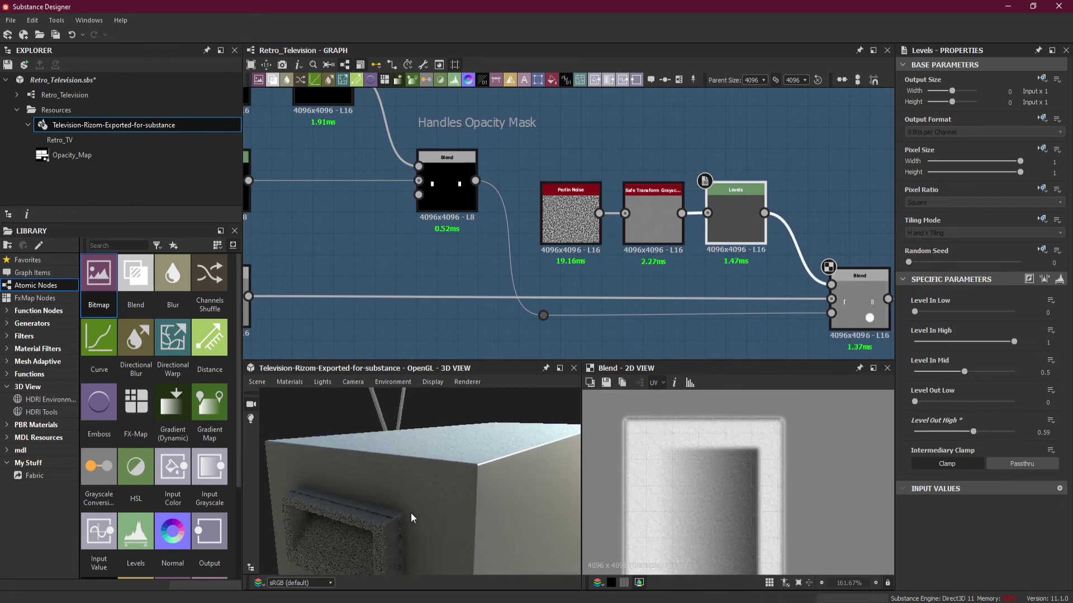
{"action": "scroll", "coordinate": [420, 510], "scroll_direction": "up", "scroll_amount": 5}
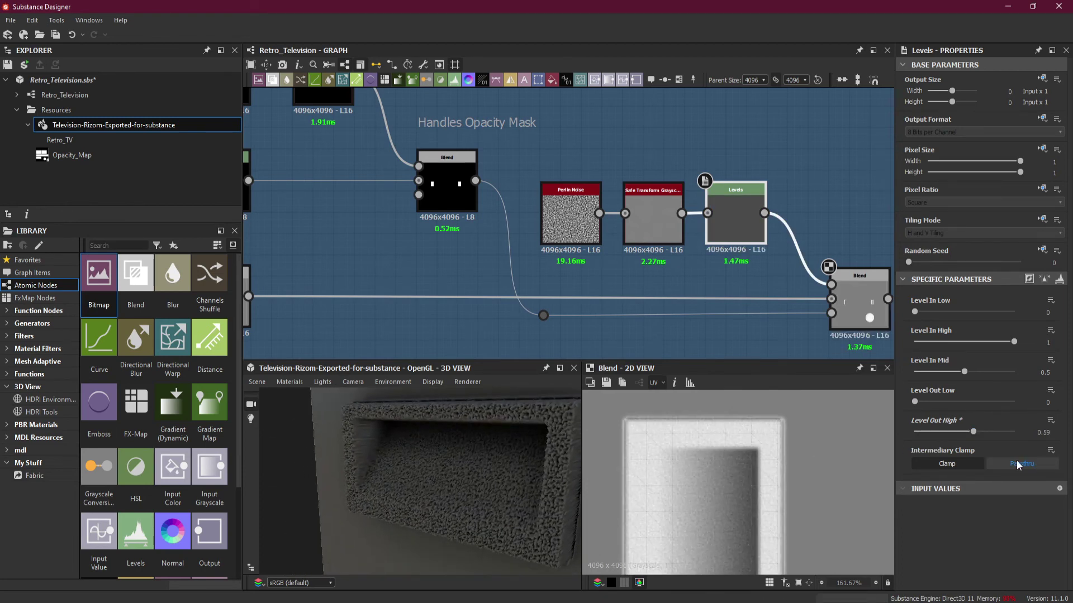
Try a Level Out High of 0, then experiment with Level In Mid and Level In Low and undo those input changes.
{"action": "left_click_drag", "start_coordinate": [973, 433], "coordinate": [892, 411]}
{"action": "left_click_drag", "start_coordinate": [962, 371], "coordinate": [1000, 346]}
{"action": "key", "text": "ctrl+z"}
{"action": "key", "text": "ctrl+z"}
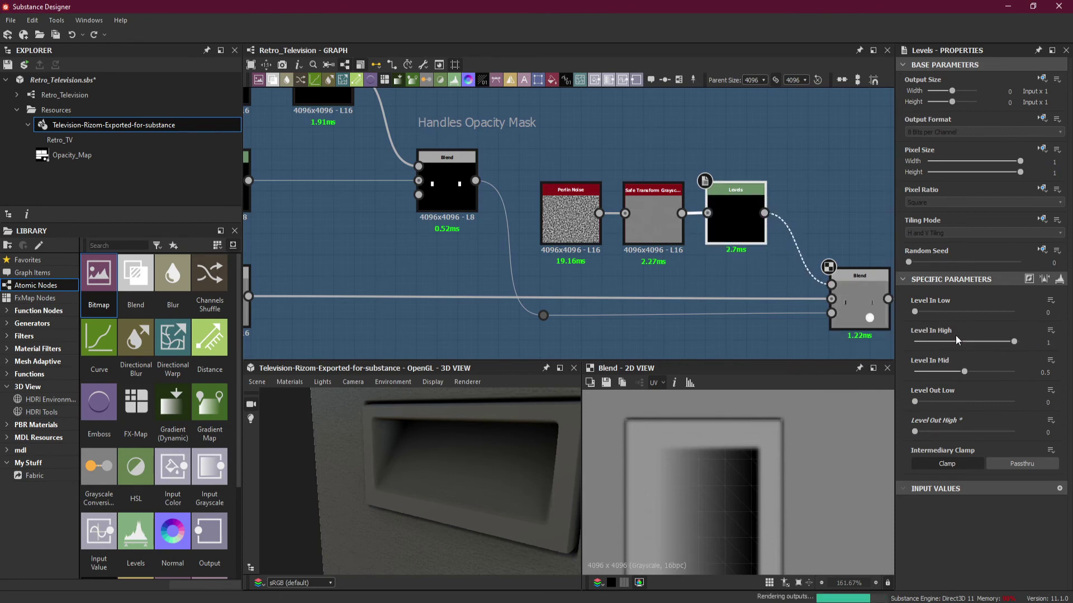
{"action": "mouse_move", "coordinate": [915, 312]}
{"action": "left_mouse_down"}
{"action": "mouse_move", "coordinate": [1010, 312]}
{"action": "mouse_move", "coordinate": [912, 321]}
{"action": "left_mouse_up"}
{"action": "key", "text": "ctrl+z"}
Try a Level Out High of 0.02, then set it to 0.015 and inspect the handle surface close up.
{"action": "mouse_move", "coordinate": [915, 432]}
{"action": "left_mouse_down"}
{"action": "mouse_move", "coordinate": [930, 433]}
{"action": "mouse_move", "coordinate": [916, 433]}
{"action": "left_mouse_up"}
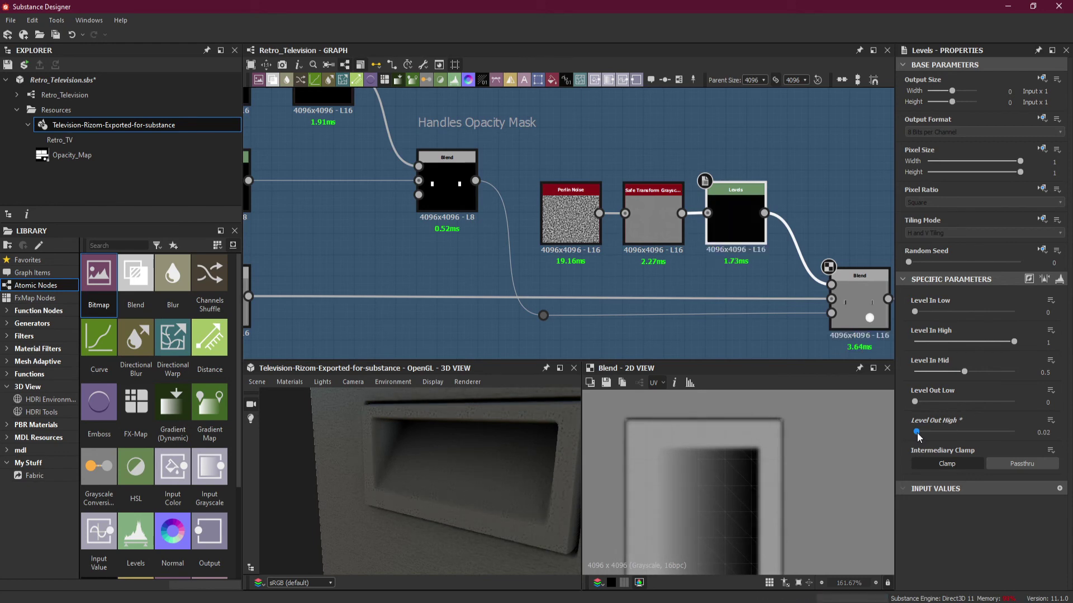
{"action": "scroll", "coordinate": [564, 479], "scroll_direction": "up", "scroll_amount": 6}
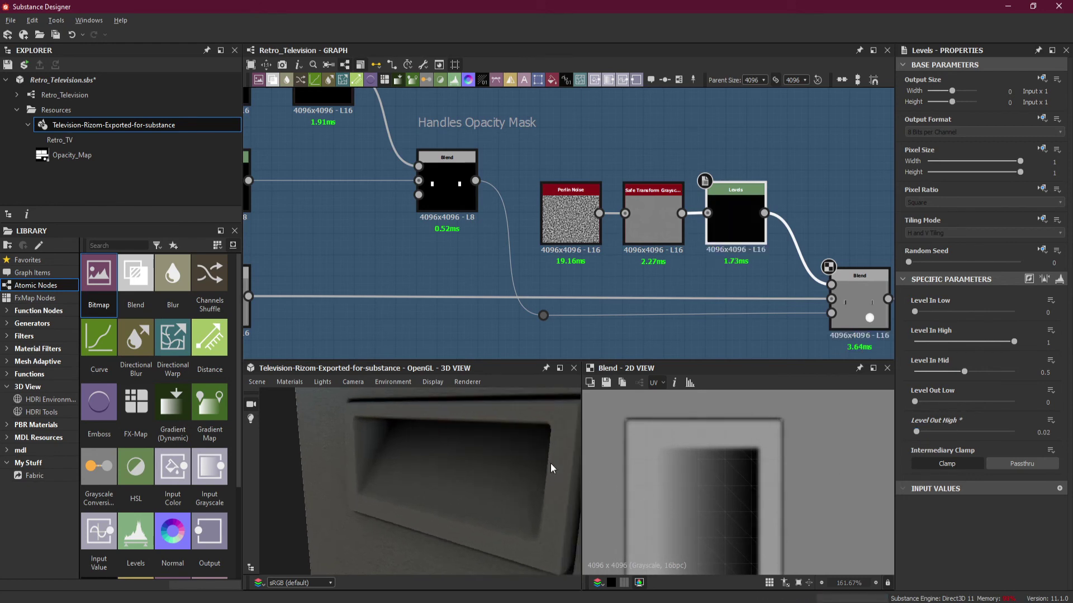
{"action": "left_click_drag", "start_coordinate": [516, 394], "coordinate": [521, 454]}
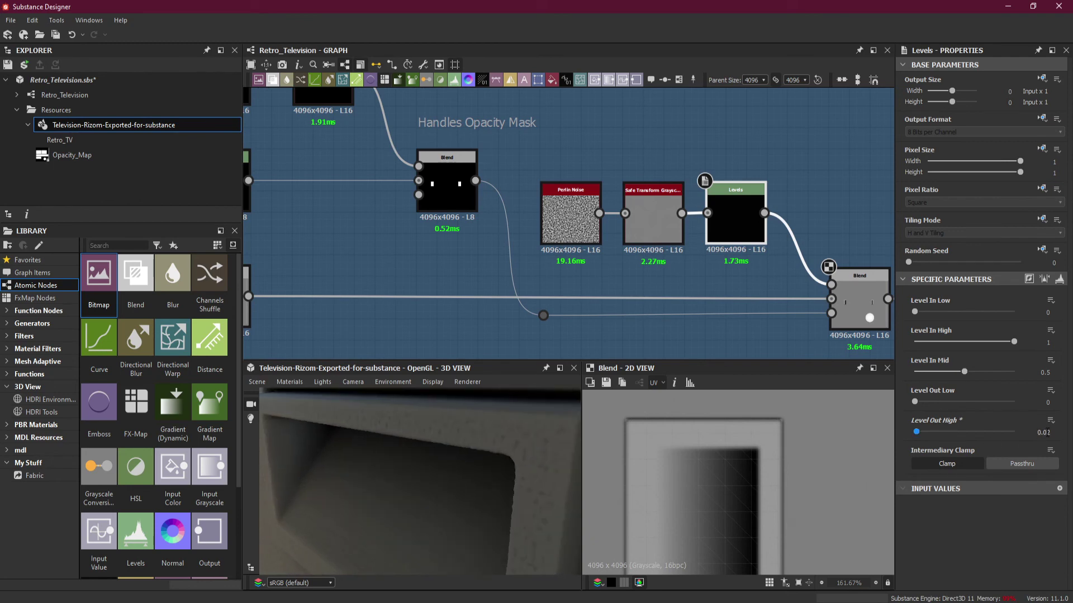
{"action": "left_click_drag", "start_coordinate": [1046, 431], "coordinate": [1064, 436]}
{"action": "type", "text": "5"}
{"action": "key", "text": "Return"}
{"action": "left_click_drag", "start_coordinate": [515, 486], "coordinate": [508, 433]}
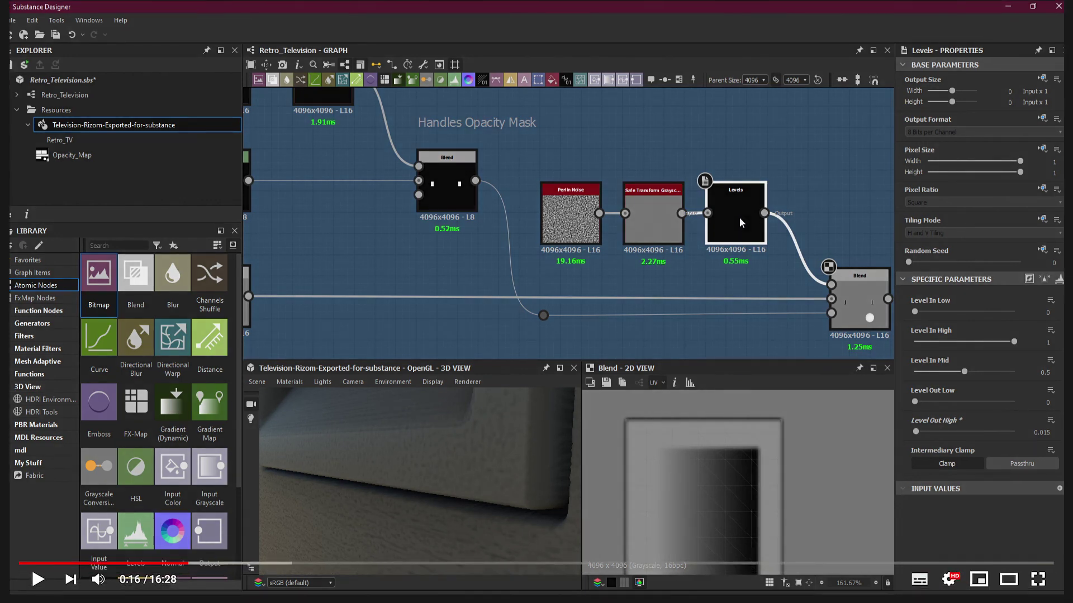
{"action": "key", "text": "Escape"}
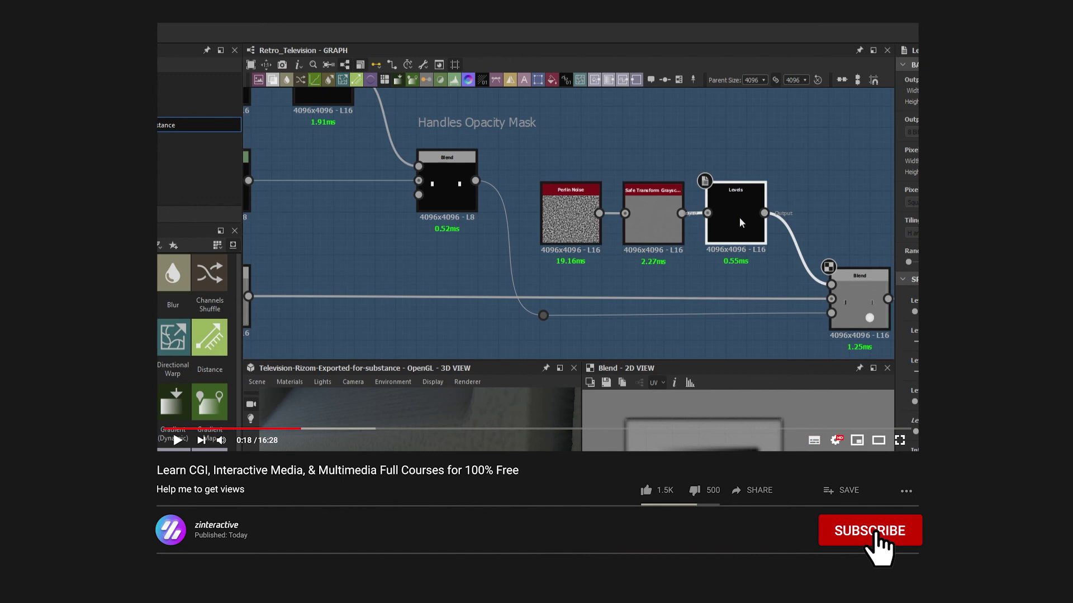